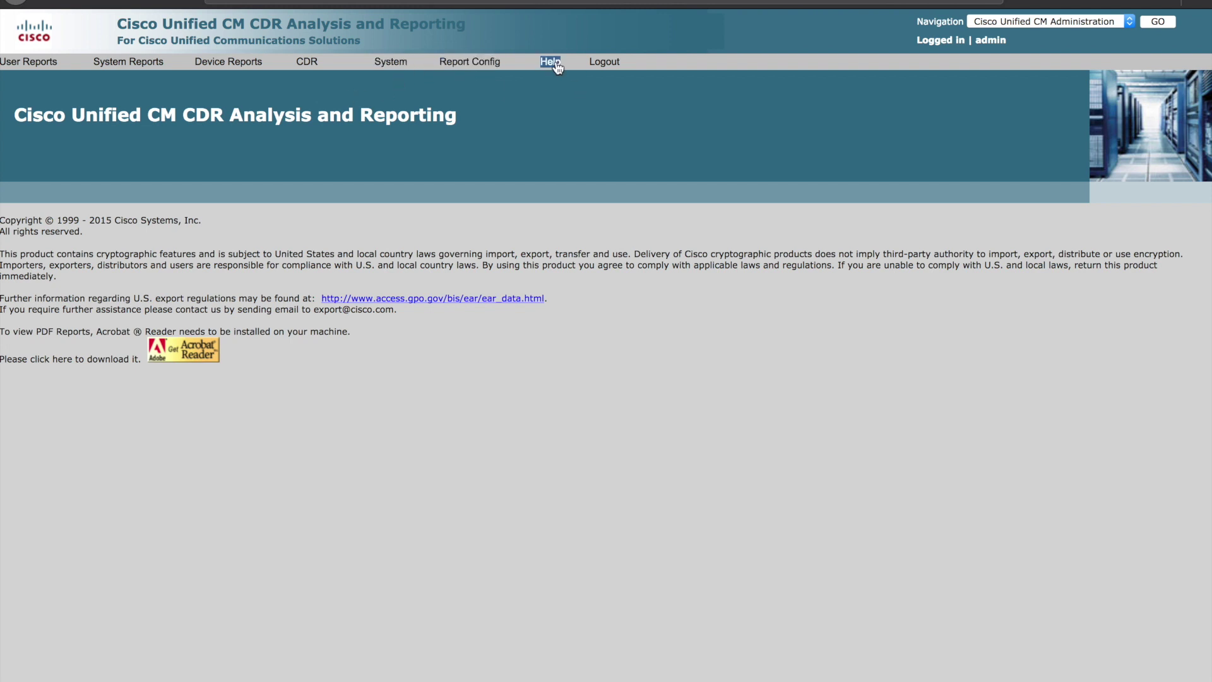
Open the Top N by Duration user report.
{"action": "left_click", "coordinate": [30, 64]}
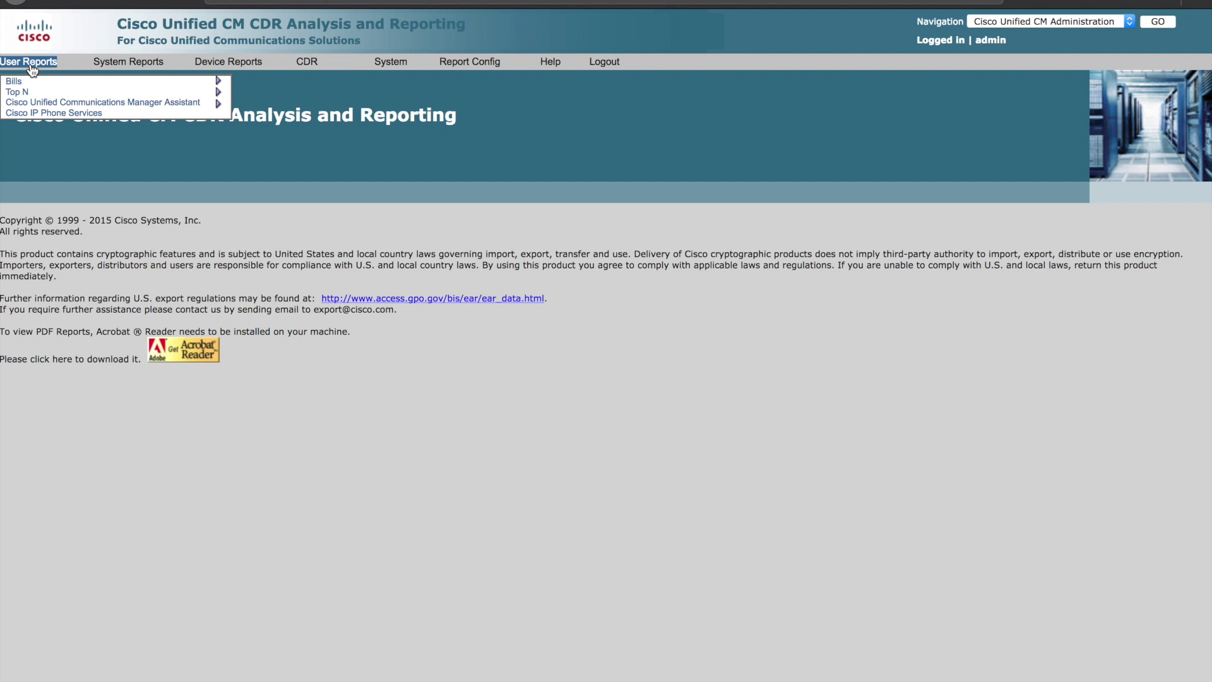
{"action": "mouse_move", "coordinate": [24, 96]}
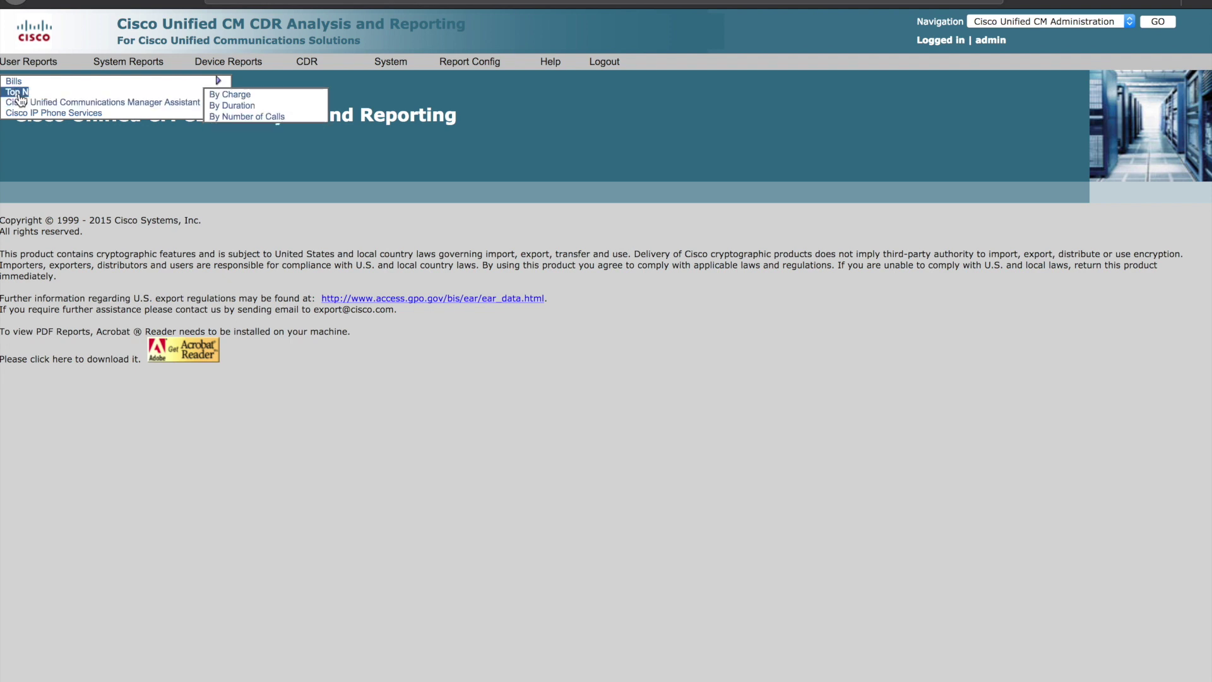
{"action": "left_click", "coordinate": [244, 106]}
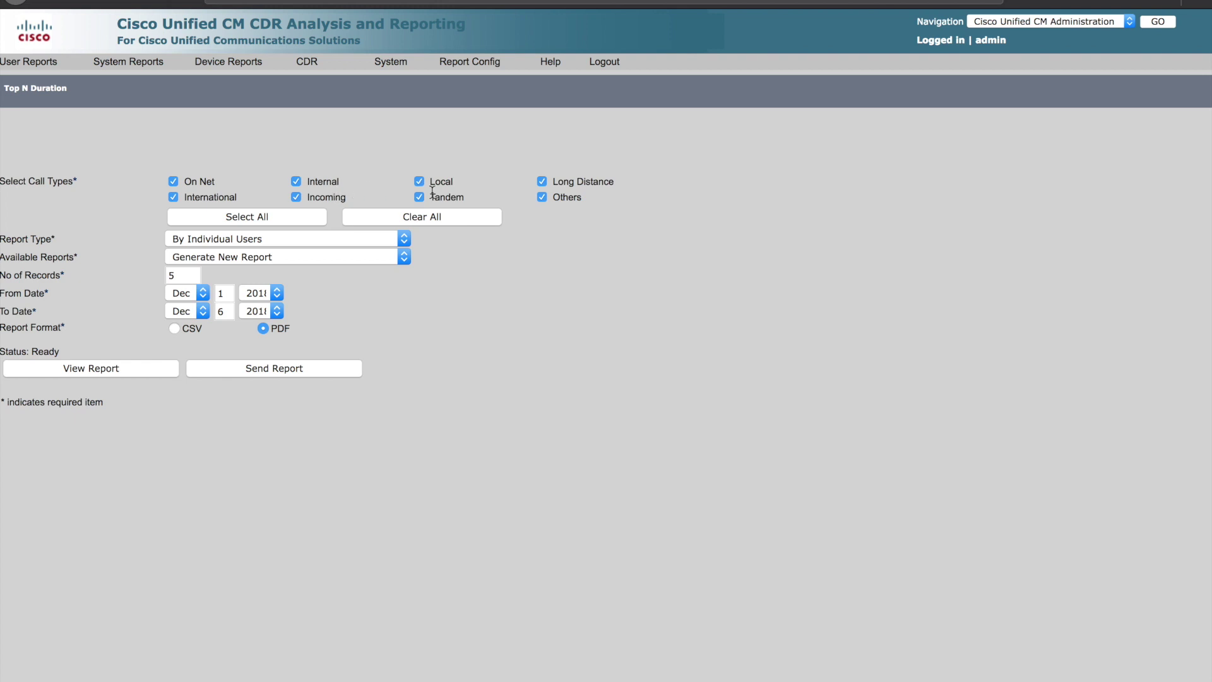
Set the report type to By Destinations and the From Date day to 6.
{"action": "left_click", "coordinate": [235, 238]}
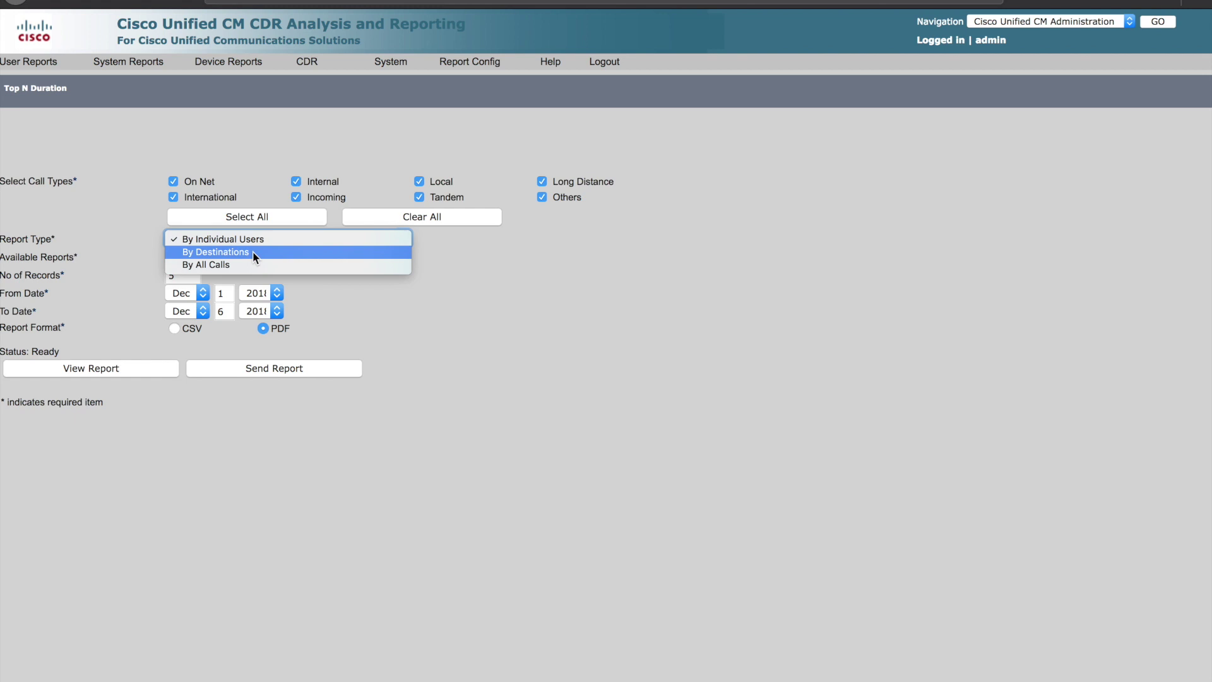
{"action": "left_click", "coordinate": [253, 251]}
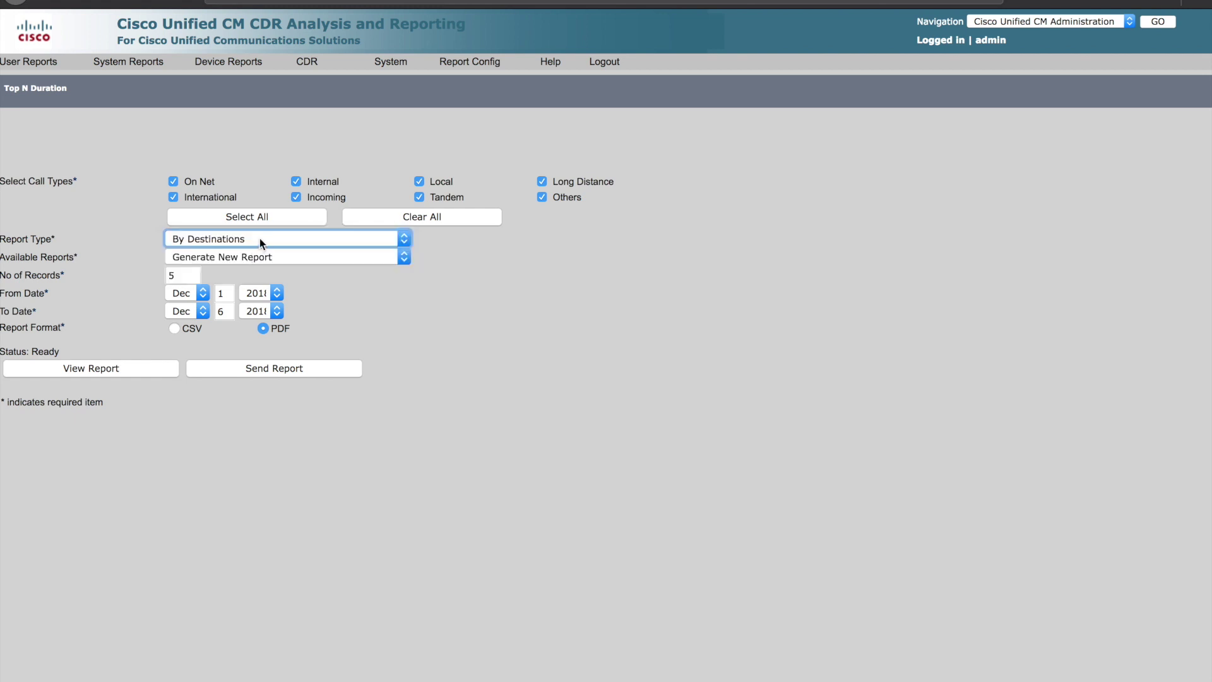
{"action": "left_click", "coordinate": [254, 256]}
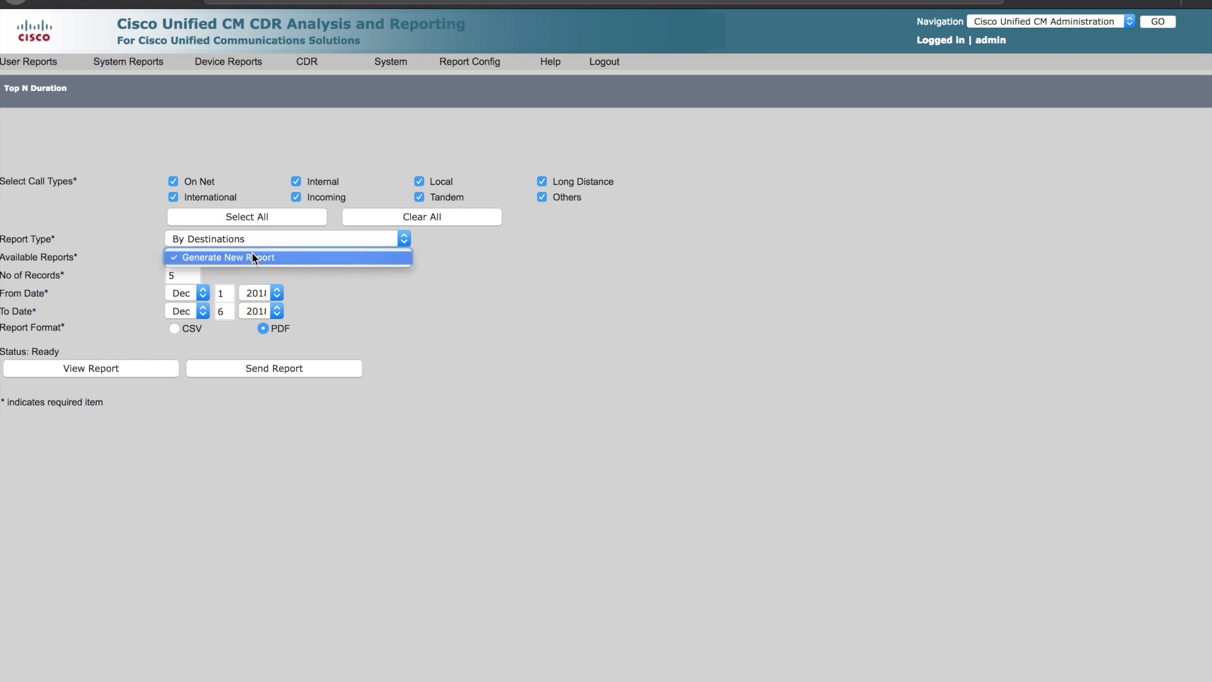
{"action": "left_click", "coordinate": [358, 261]}
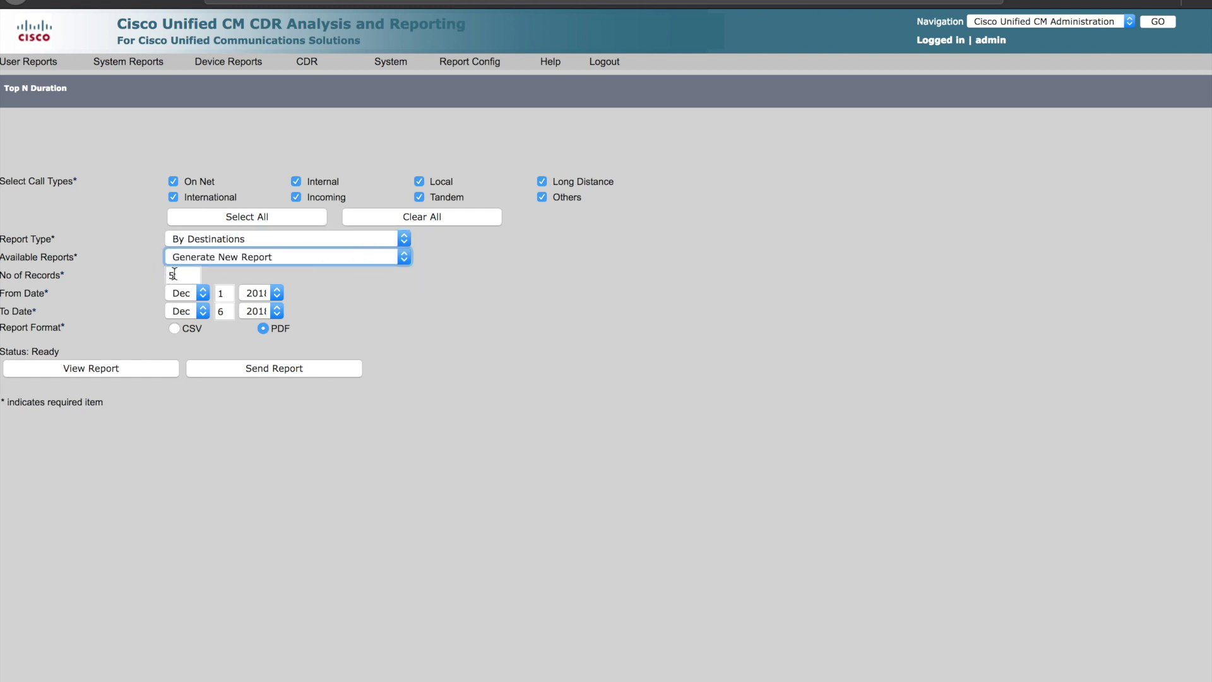
{"action": "left_click_drag", "start_coordinate": [175, 273], "coordinate": [167, 273]}
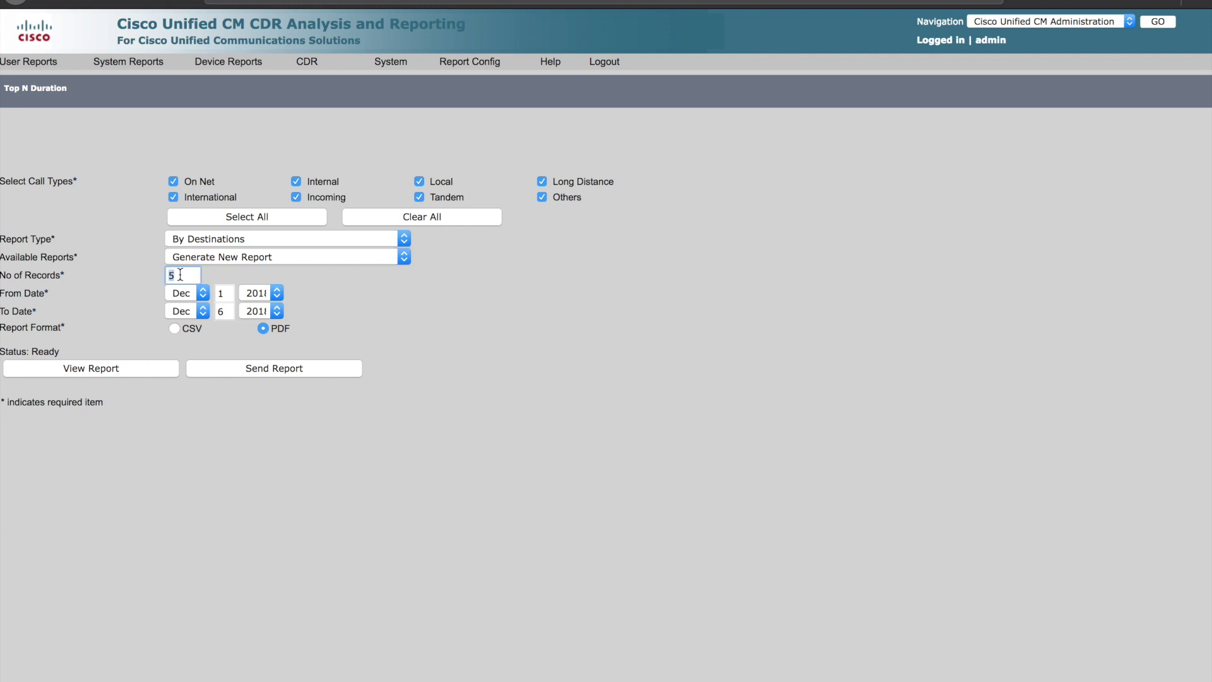
{"action": "left_click_drag", "start_coordinate": [223, 295], "coordinate": [208, 294]}
{"action": "type", "text": "6"}
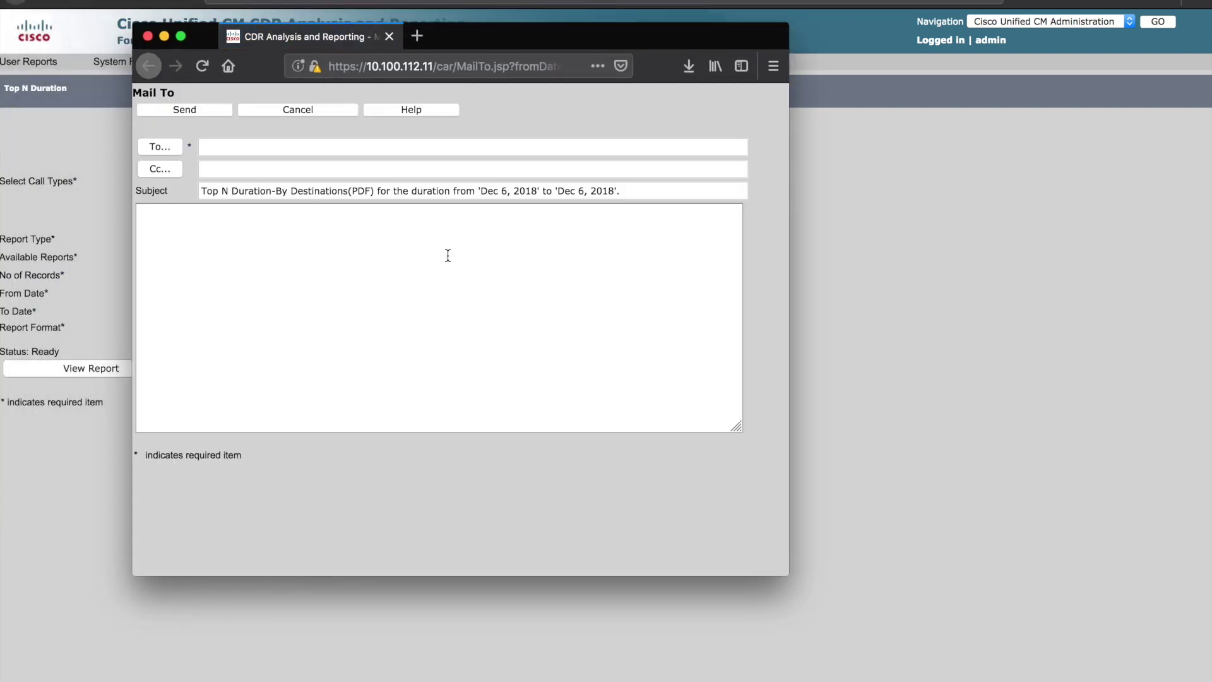
Cancel the mail form after typing 'asdfas', then view the Top 5 Destinations by duration report.
{"action": "left_click", "coordinate": [398, 247]}
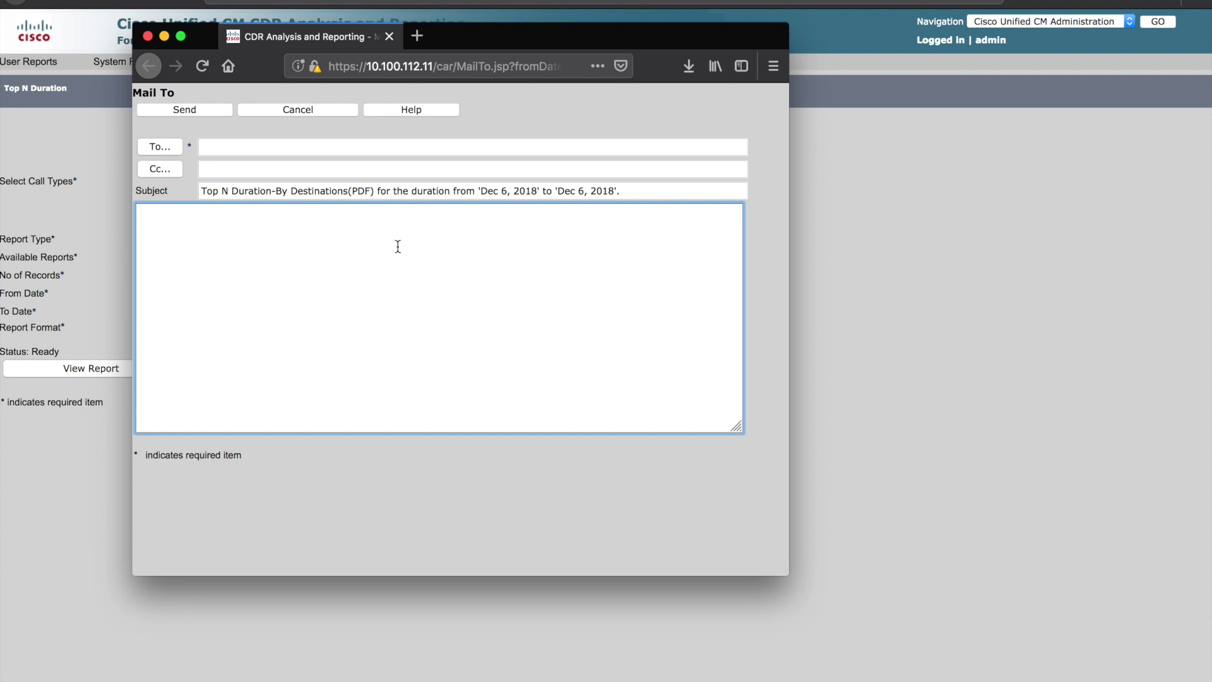
{"action": "type", "text": "asdfas"}
{"action": "left_click", "coordinate": [295, 112]}
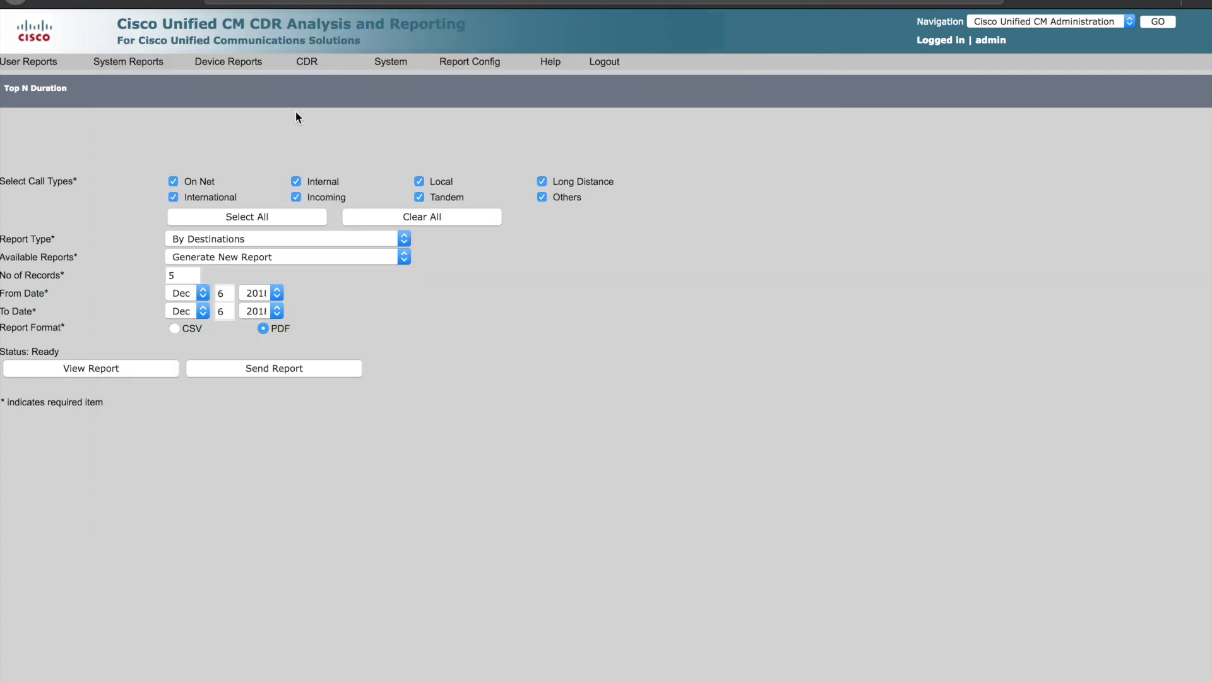
{"action": "left_click", "coordinate": [96, 368]}
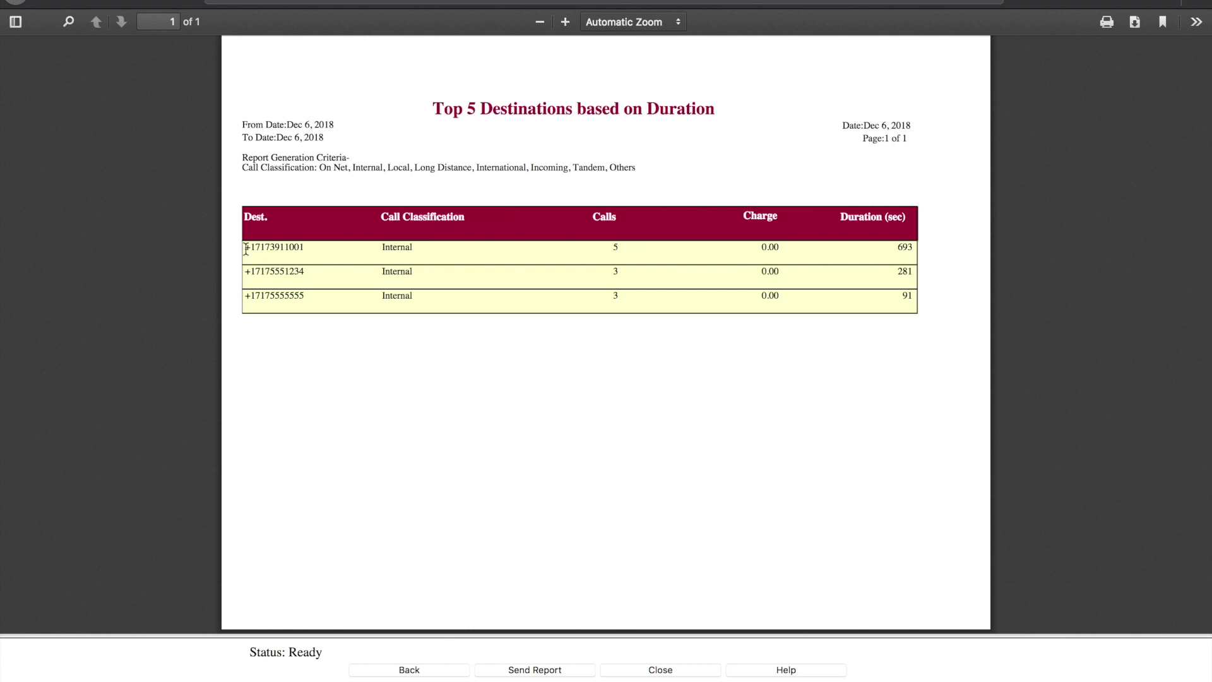
{"action": "left_click_drag", "start_coordinate": [246, 248], "coordinate": [307, 249]}
{"action": "left_click_drag", "start_coordinate": [380, 247], "coordinate": [425, 249]}
{"action": "left_click", "coordinate": [426, 248]}
{"action": "left_click", "coordinate": [389, 248]}
{"action": "left_click_drag", "start_coordinate": [896, 247], "coordinate": [915, 250]}
{"action": "left_click", "coordinate": [903, 248]}
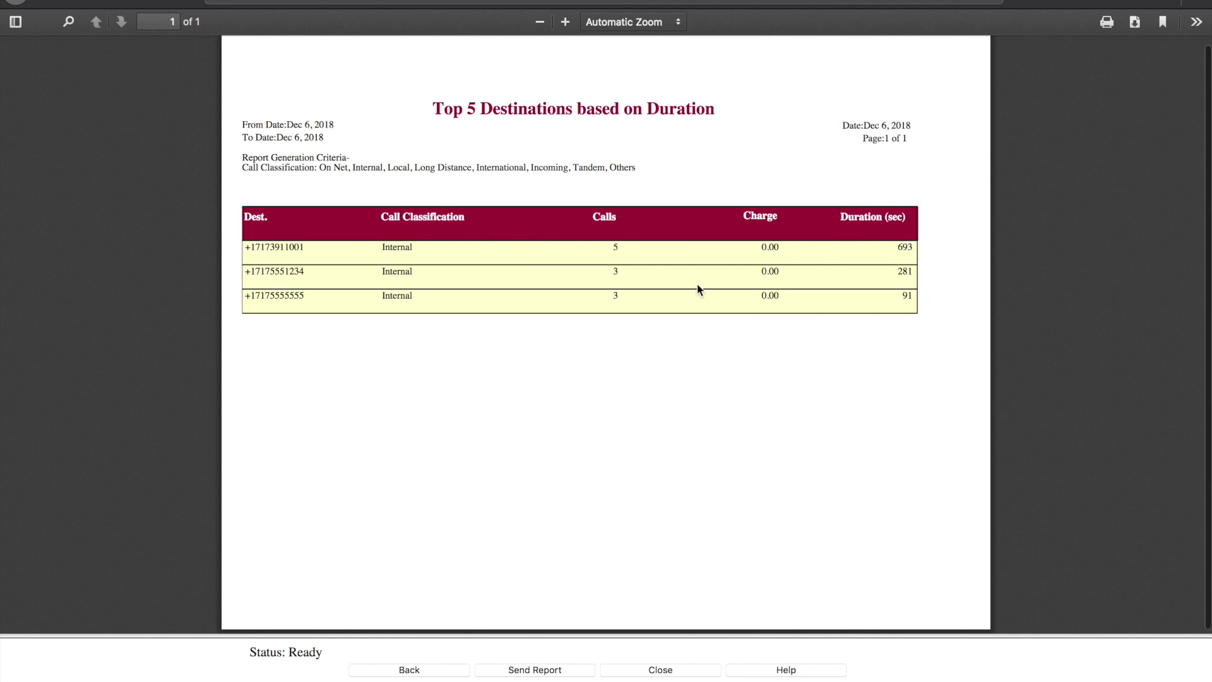
{"action": "left_click", "coordinate": [409, 670]}
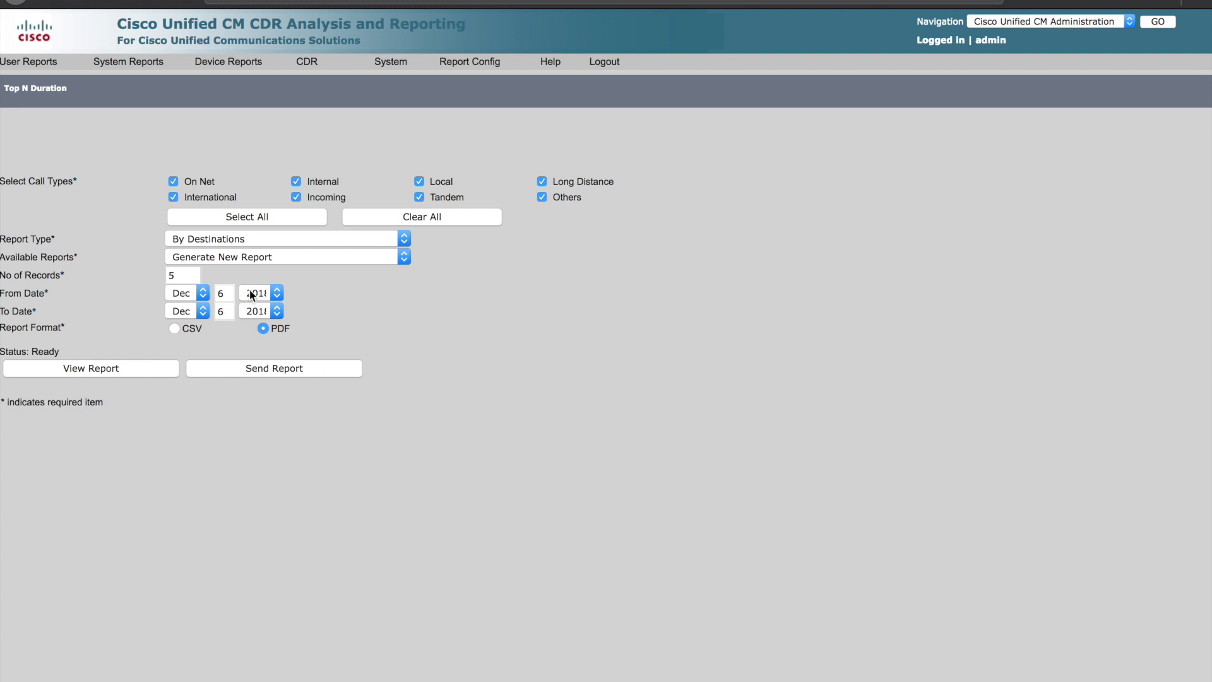
Open CDR search by user phone number and add the user's phone number to the selected list.
{"action": "left_click", "coordinate": [309, 65]}
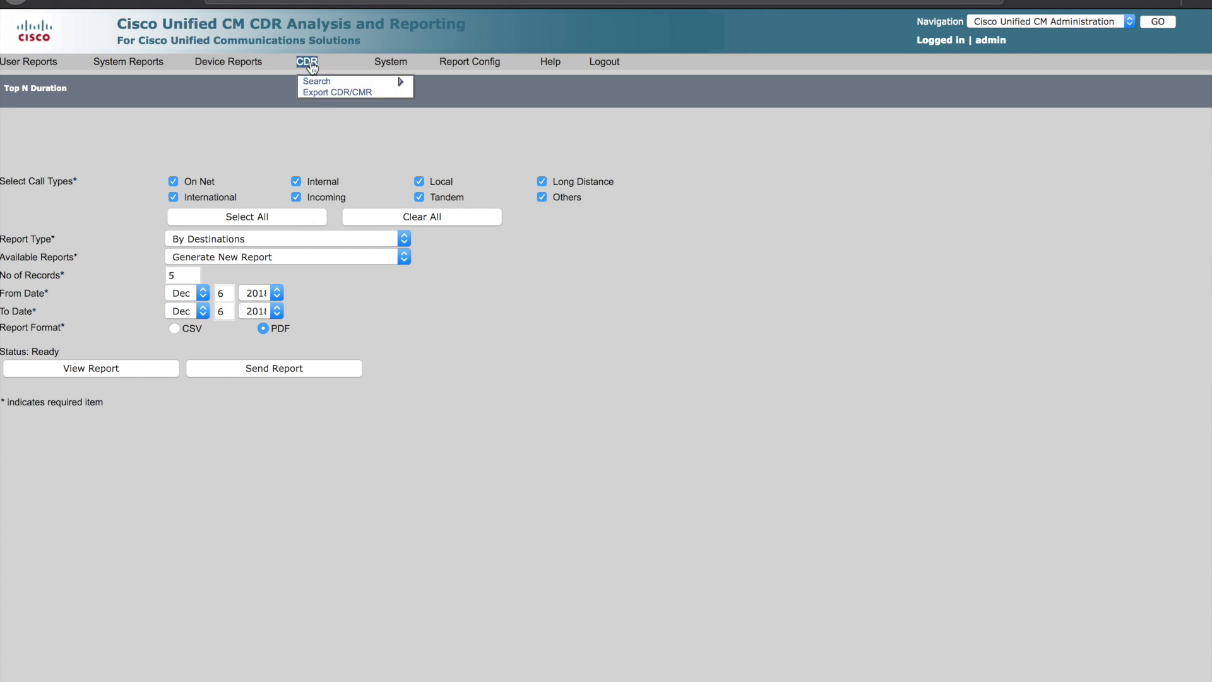
{"action": "mouse_move", "coordinate": [323, 89]}
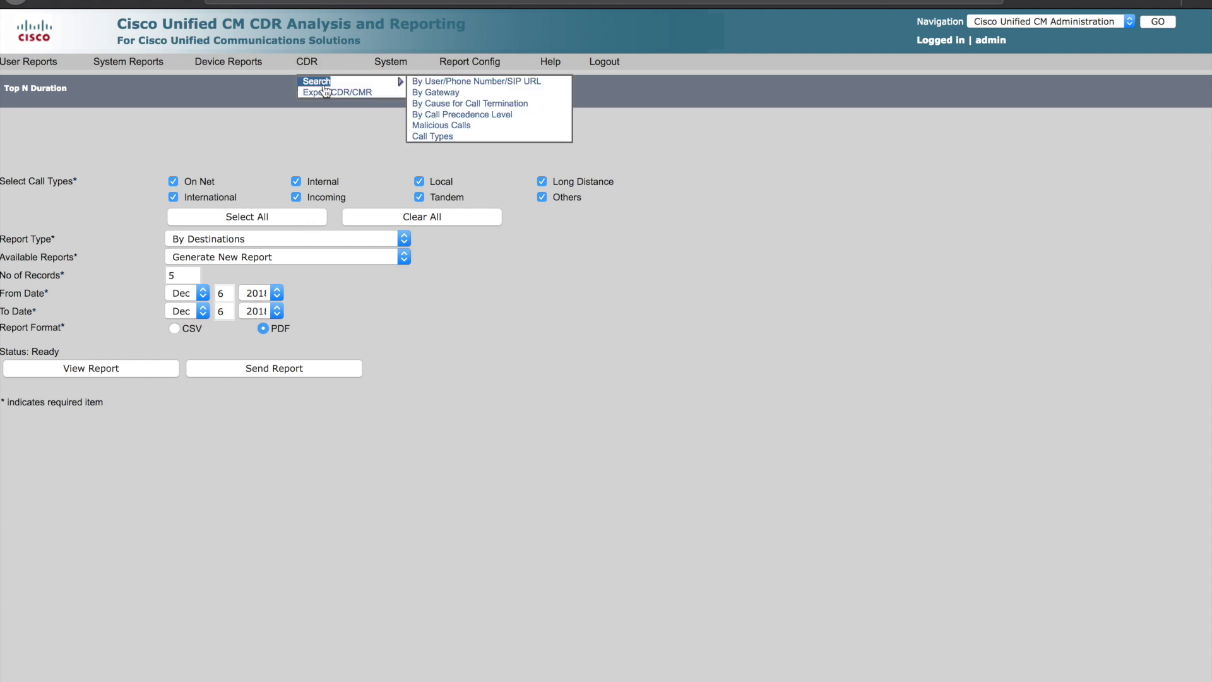
{"action": "left_click", "coordinate": [459, 84]}
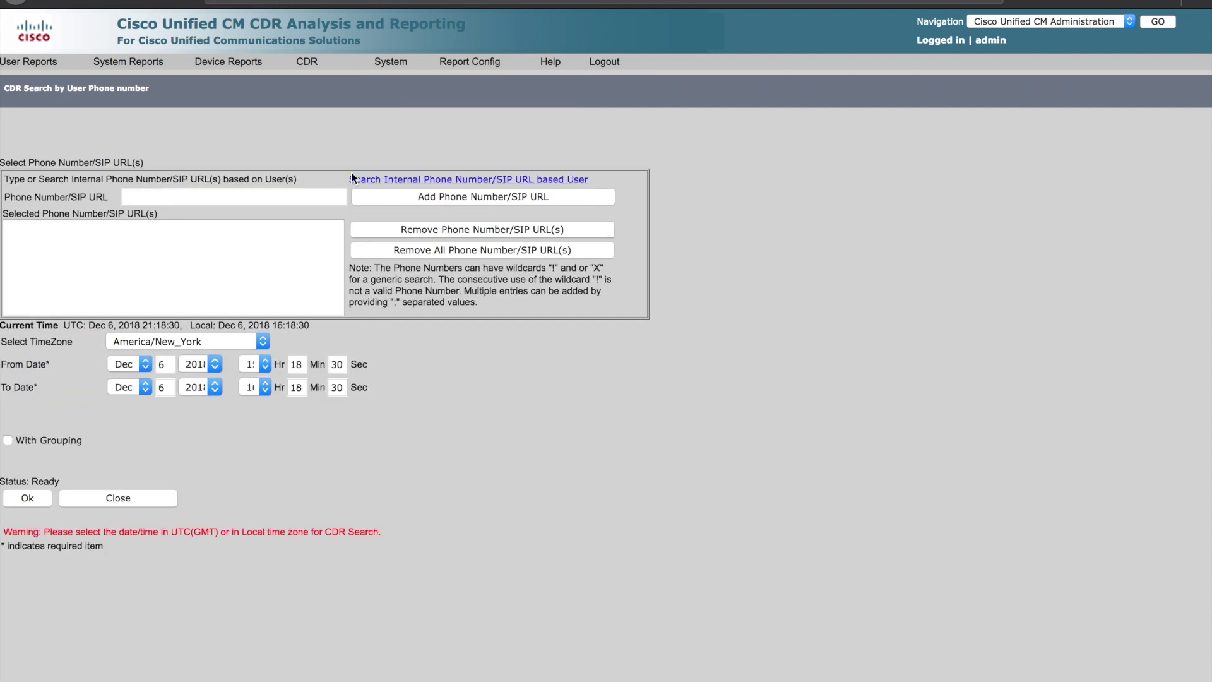
{"action": "left_click", "coordinate": [260, 199]}
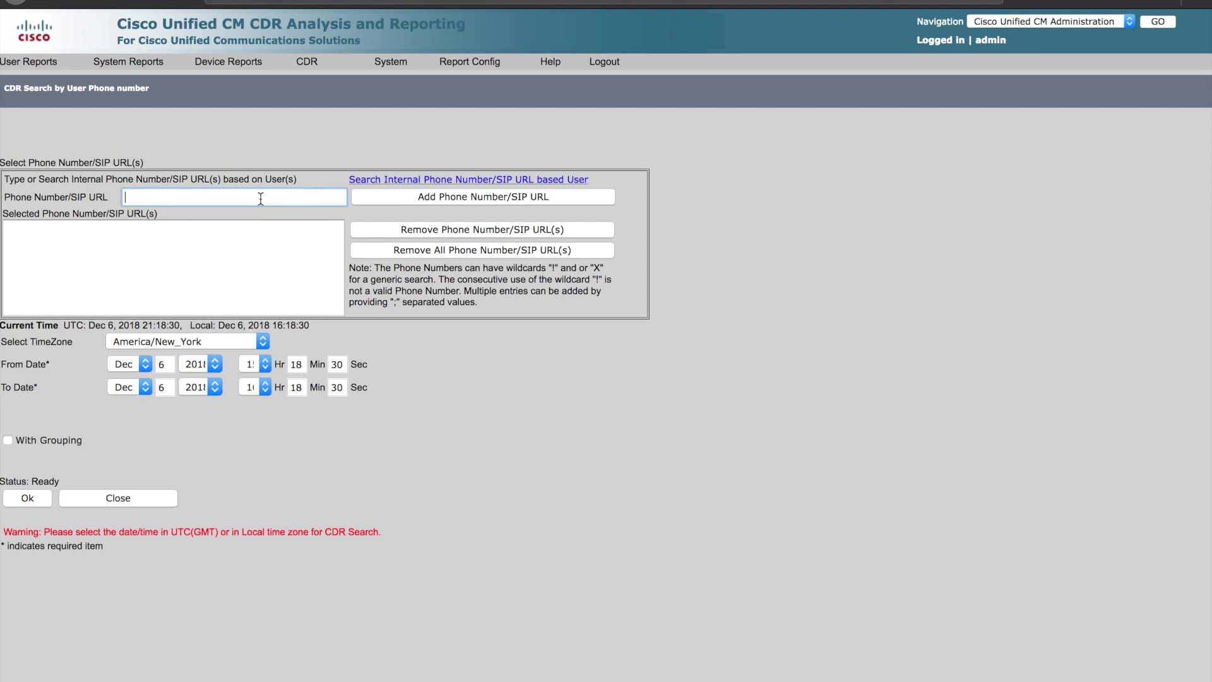
{"action": "type", "text": "+17175551234"}
{"action": "left_click", "coordinate": [473, 196]}
{"action": "left_click", "coordinate": [154, 247]}
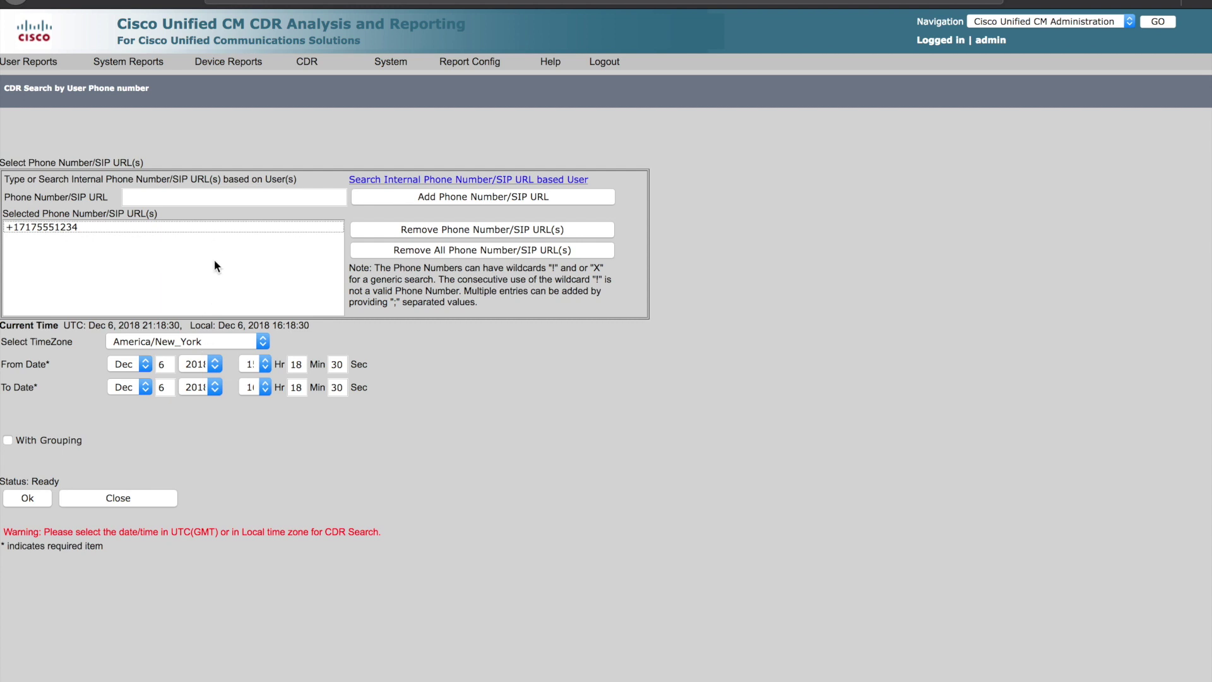
{"action": "left_click", "coordinate": [282, 226]}
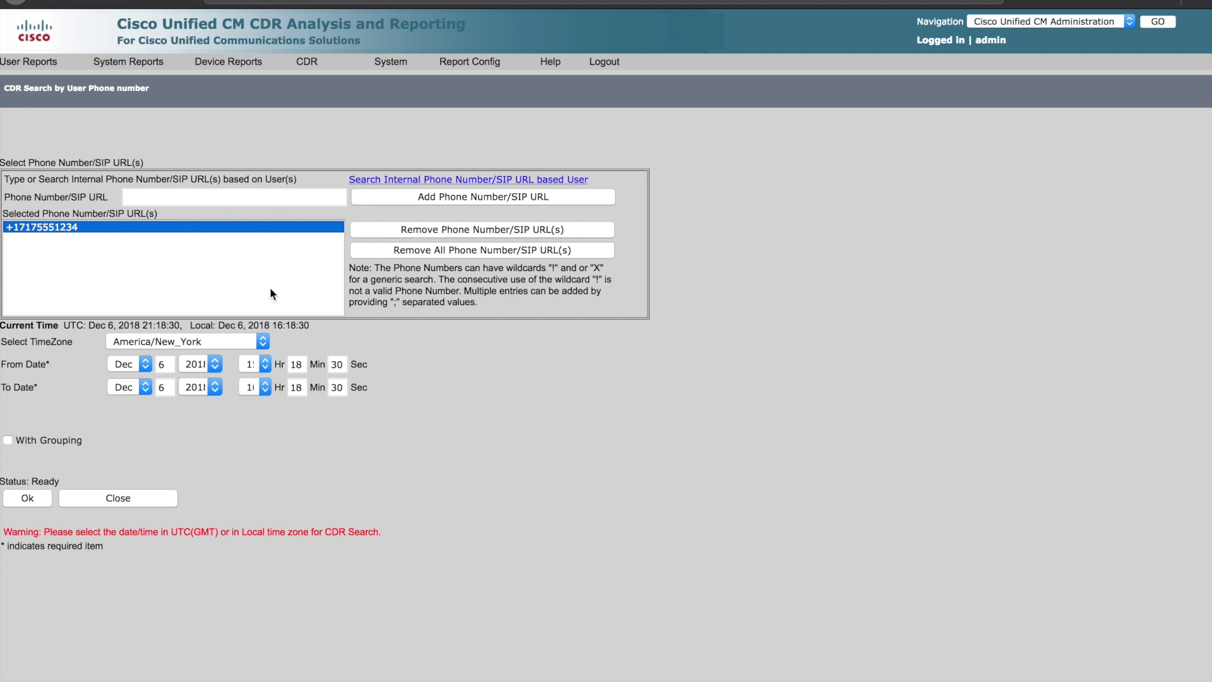
{"action": "left_click", "coordinate": [366, 268]}
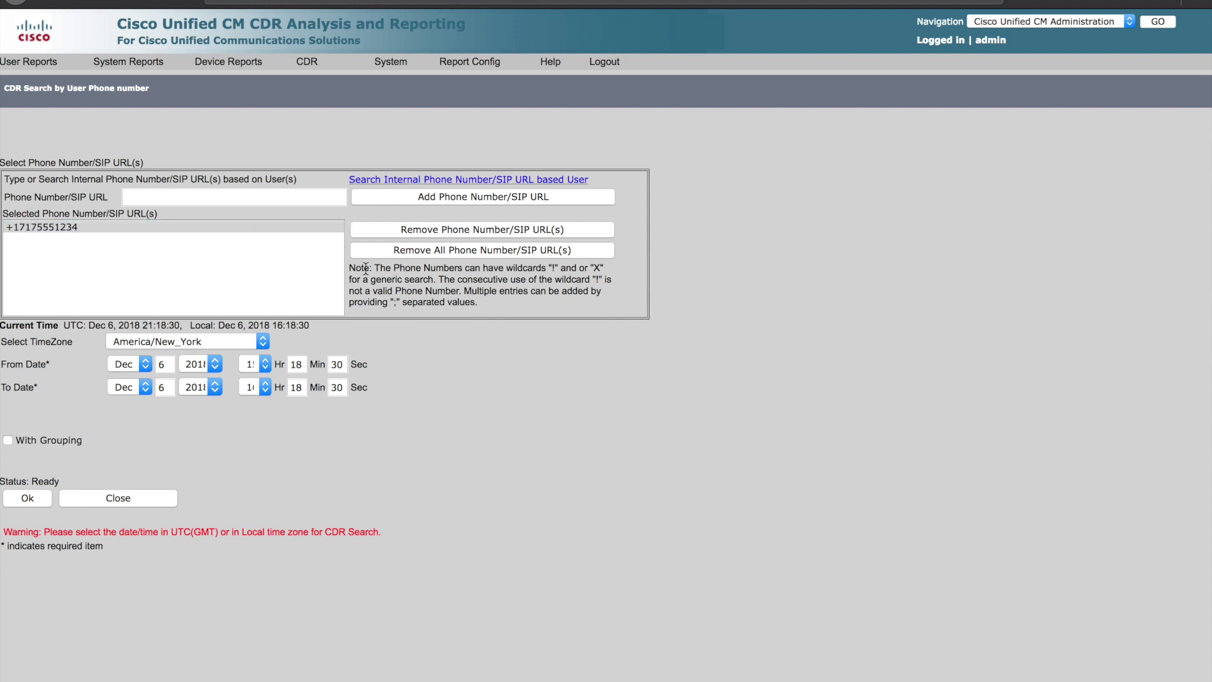
{"action": "left_click_drag", "start_coordinate": [366, 269], "coordinate": [517, 296]}
Keep the America/New_York time zone, set the From Date time to 00:00:00, and run the search.
{"action": "left_click", "coordinate": [259, 343]}
{"action": "left_click", "coordinate": [260, 342]}
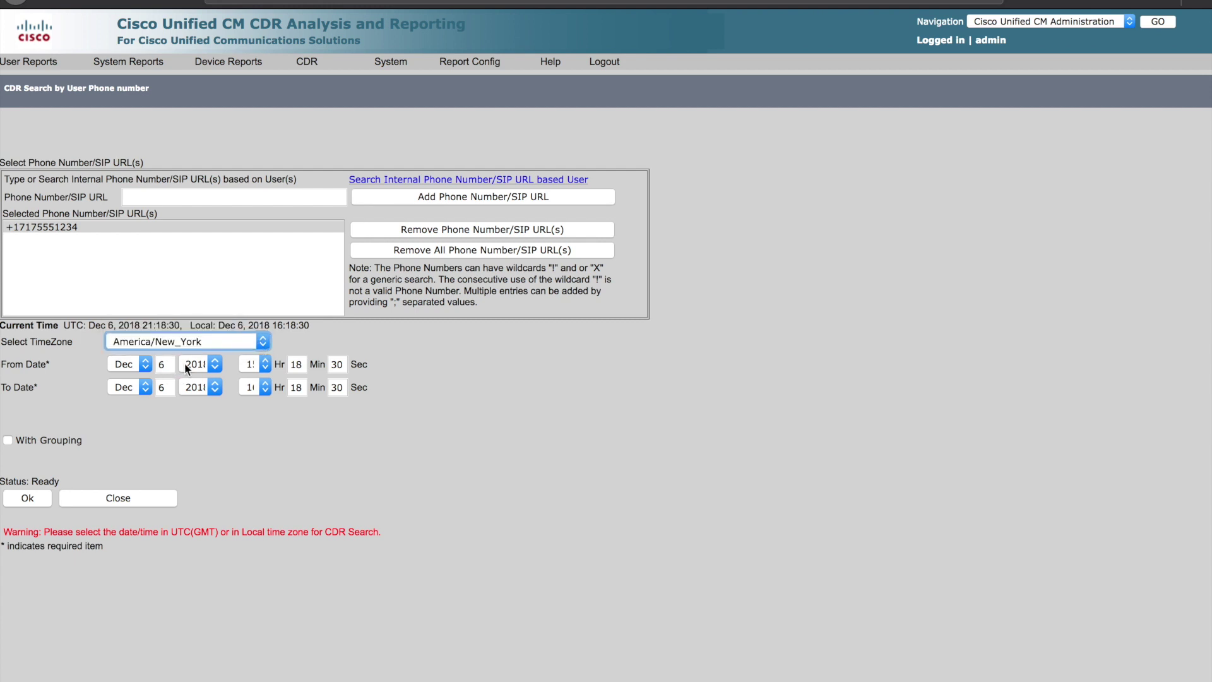
{"action": "left_click", "coordinate": [259, 365]}
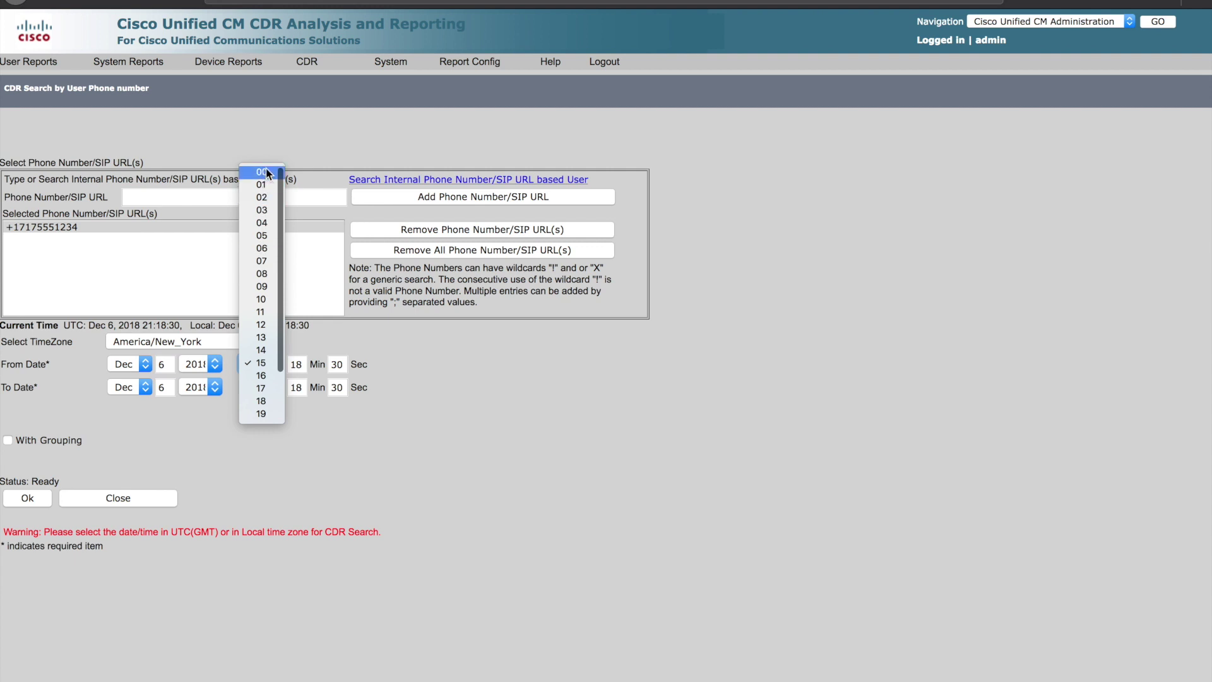
{"action": "left_click", "coordinate": [266, 171]}
{"action": "double_click", "coordinate": [295, 365]}
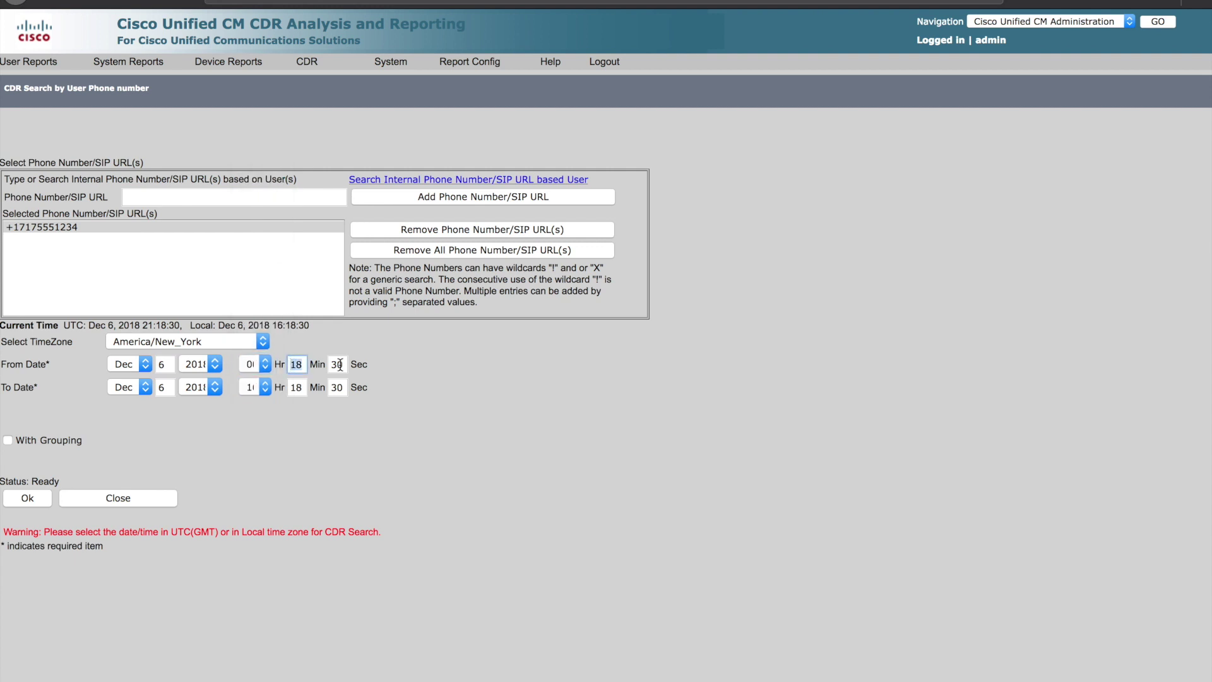
{"action": "type", "text": "0"}
{"action": "left_click", "coordinate": [333, 366]}
{"action": "double_click", "coordinate": [333, 367]}
{"action": "type", "text": "-0"}
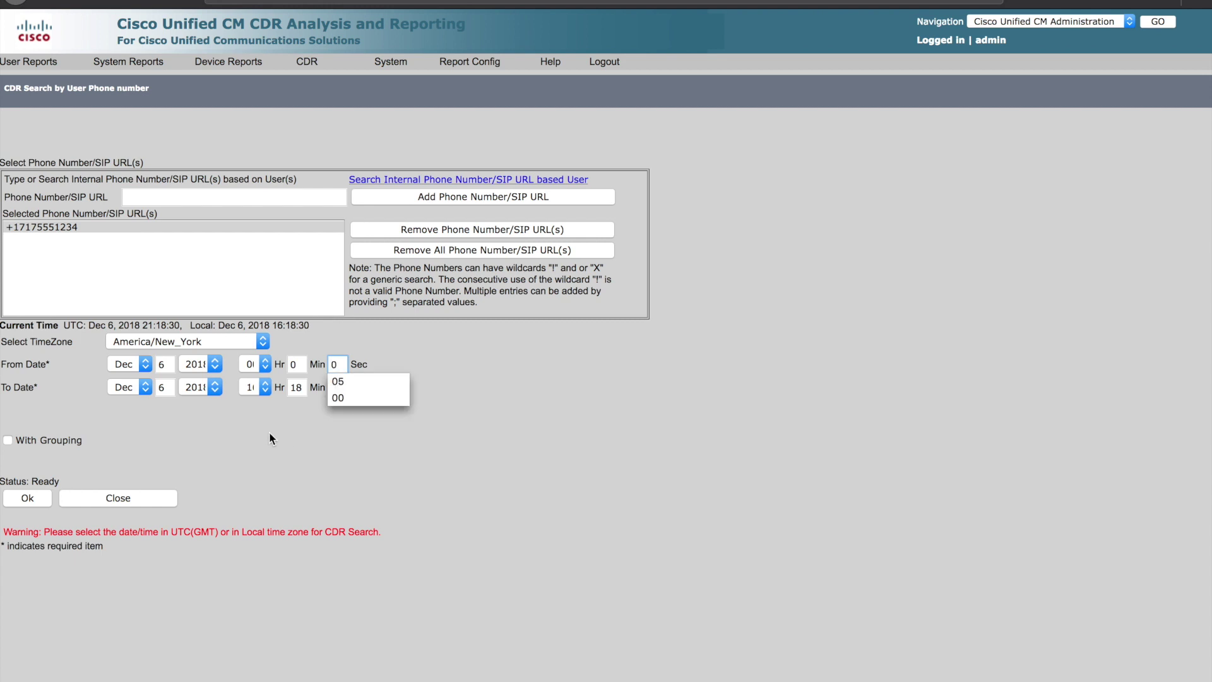
{"action": "left_click", "coordinate": [266, 434]}
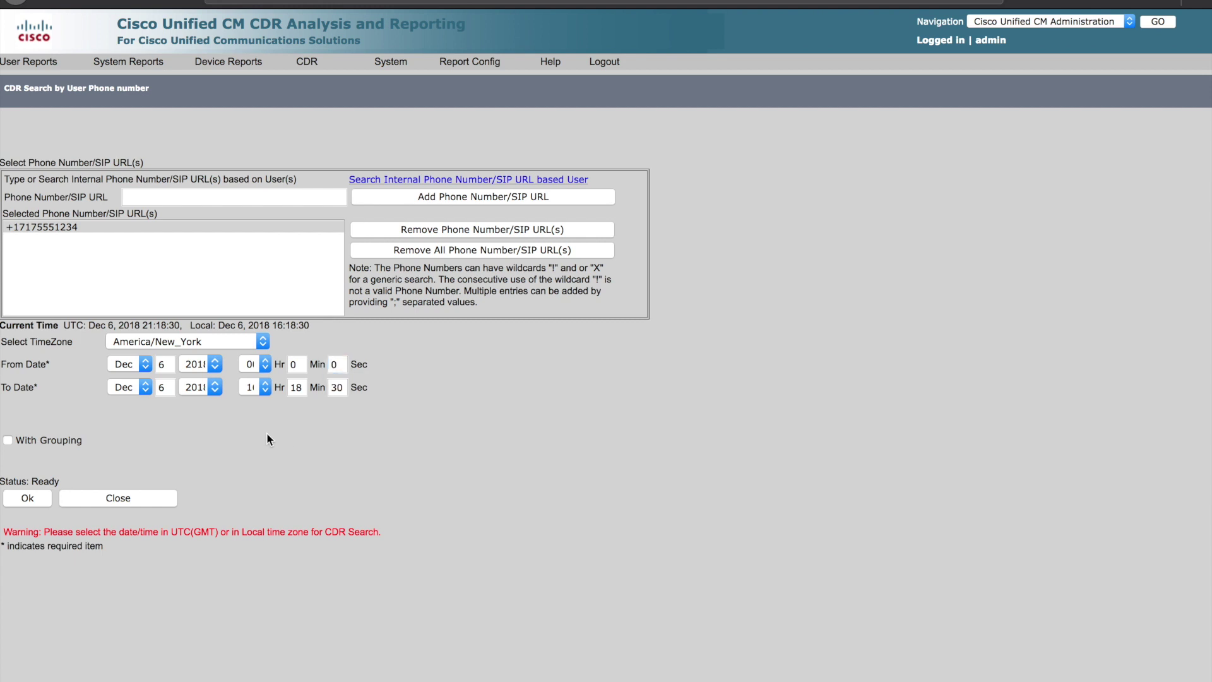
{"action": "left_click", "coordinate": [27, 498]}
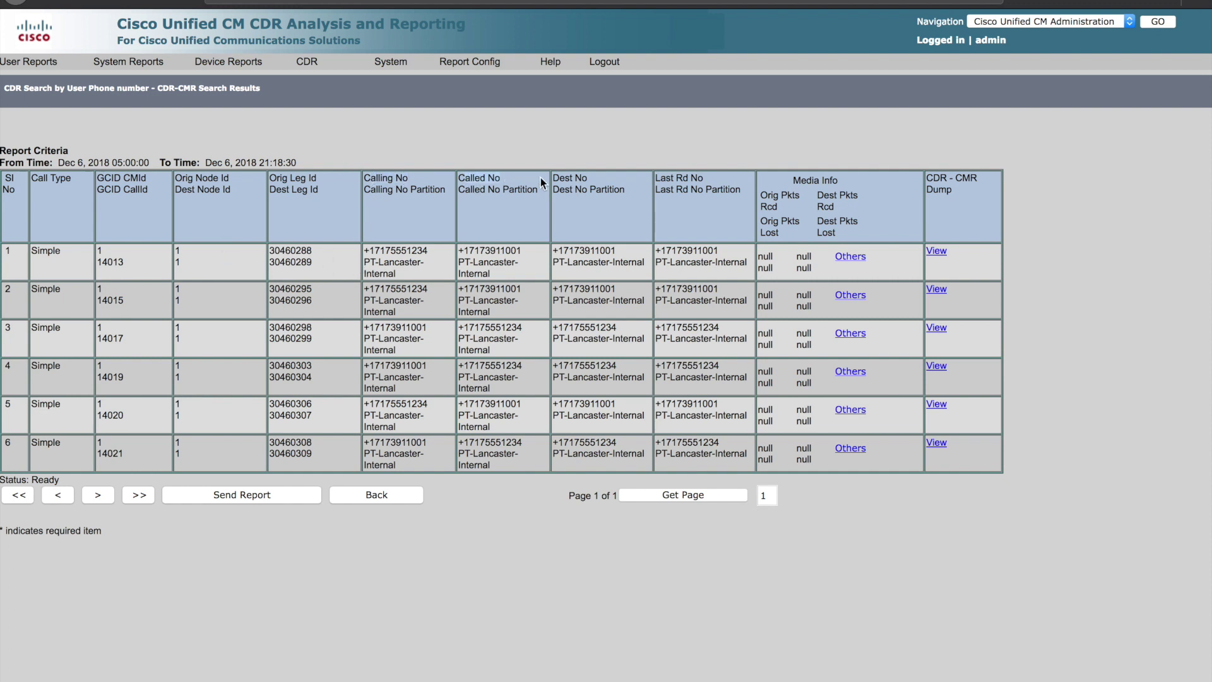
Highlight the Last Rd No column heading in the CDR-CMR search results.
{"action": "left_click", "coordinate": [565, 174]}
{"action": "left_click_drag", "start_coordinate": [657, 177], "coordinate": [696, 178]}
Open the first call's CDR dump and enlarge its window to show all columns.
{"action": "left_click", "coordinate": [937, 252]}
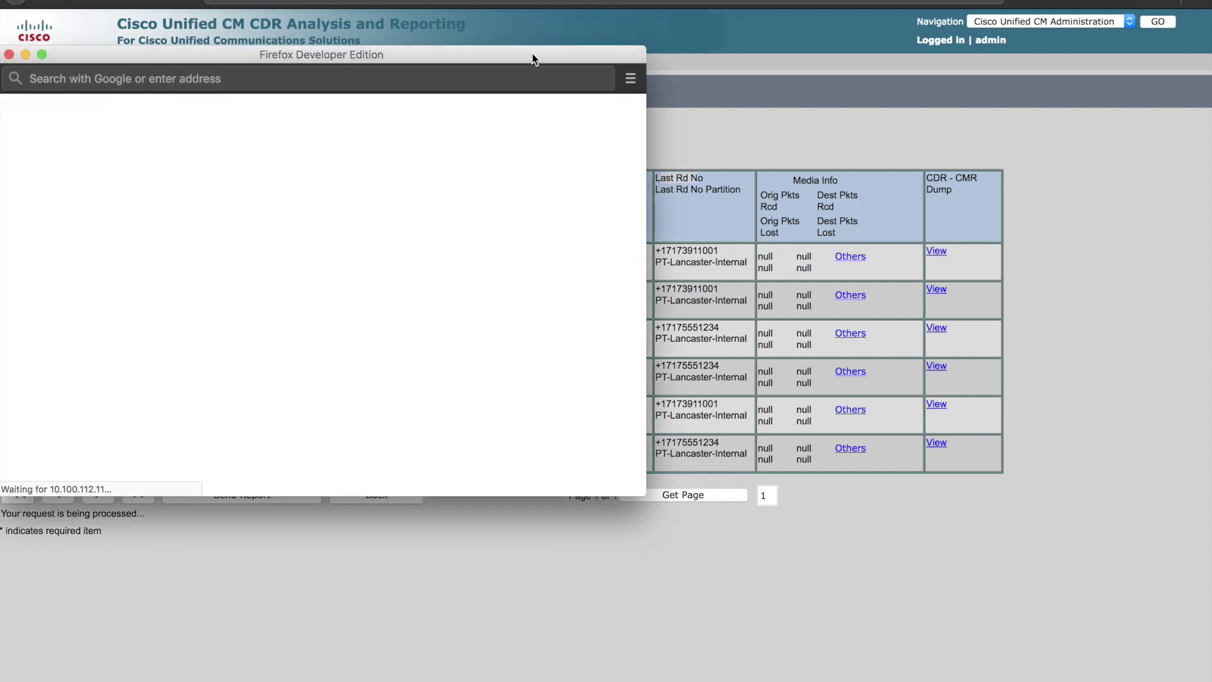
{"action": "left_click_drag", "start_coordinate": [534, 55], "coordinate": [666, 57]}
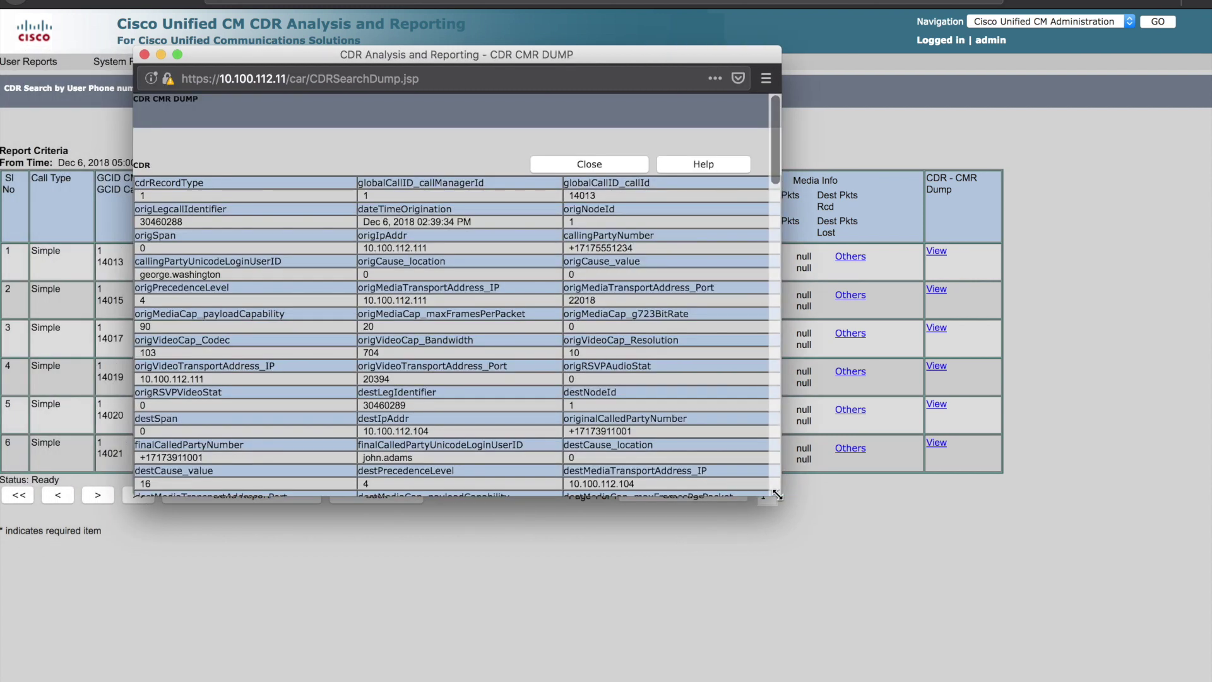
{"action": "left_click_drag", "start_coordinate": [784, 496], "coordinate": [915, 540]}
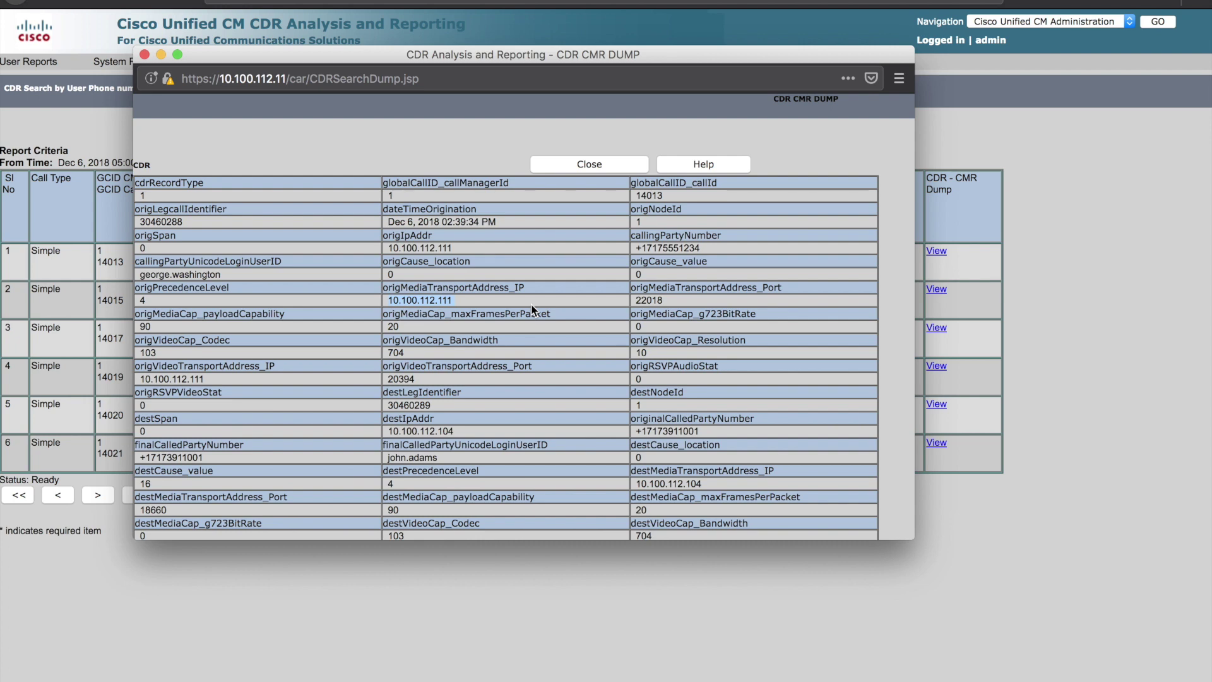
Review the dump, highlighting origDeviceName SEP0057D2C1634B, then close it and go to Export CDR/CMR.
{"action": "scroll", "coordinate": [532, 308], "scroll_direction": "down", "scroll_amount": 3}
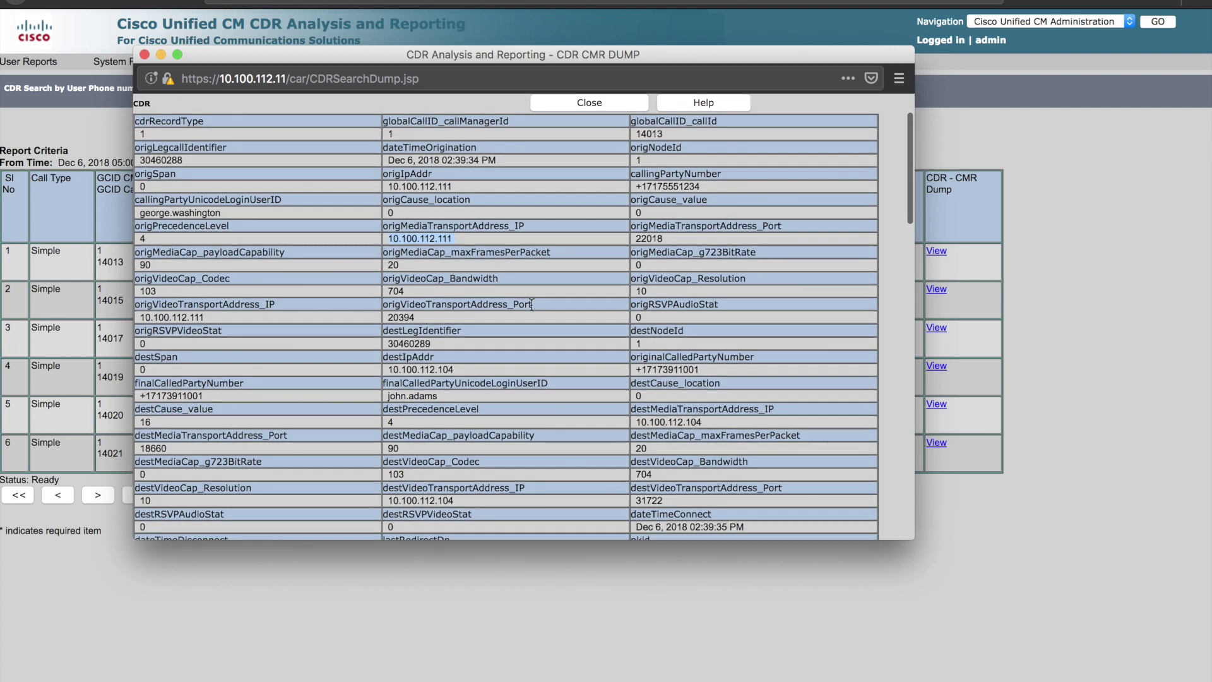
{"action": "scroll", "coordinate": [531, 304], "scroll_direction": "down", "scroll_amount": 3}
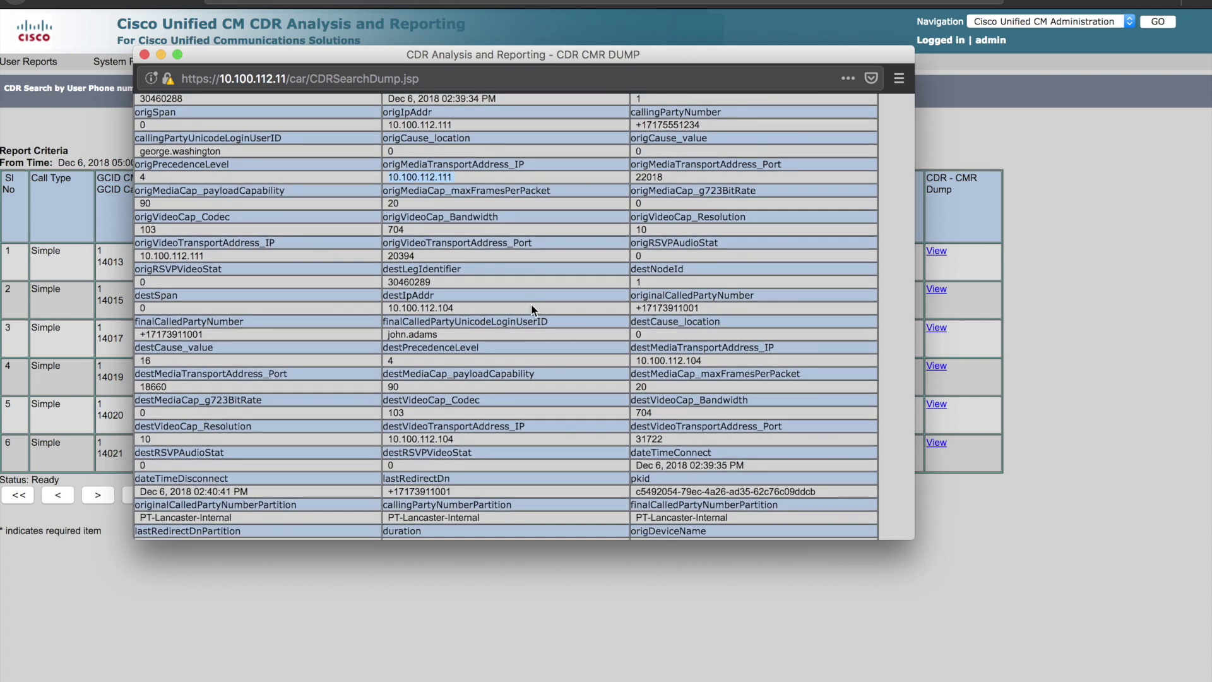
{"action": "scroll", "coordinate": [532, 308], "scroll_direction": "down", "scroll_amount": 4}
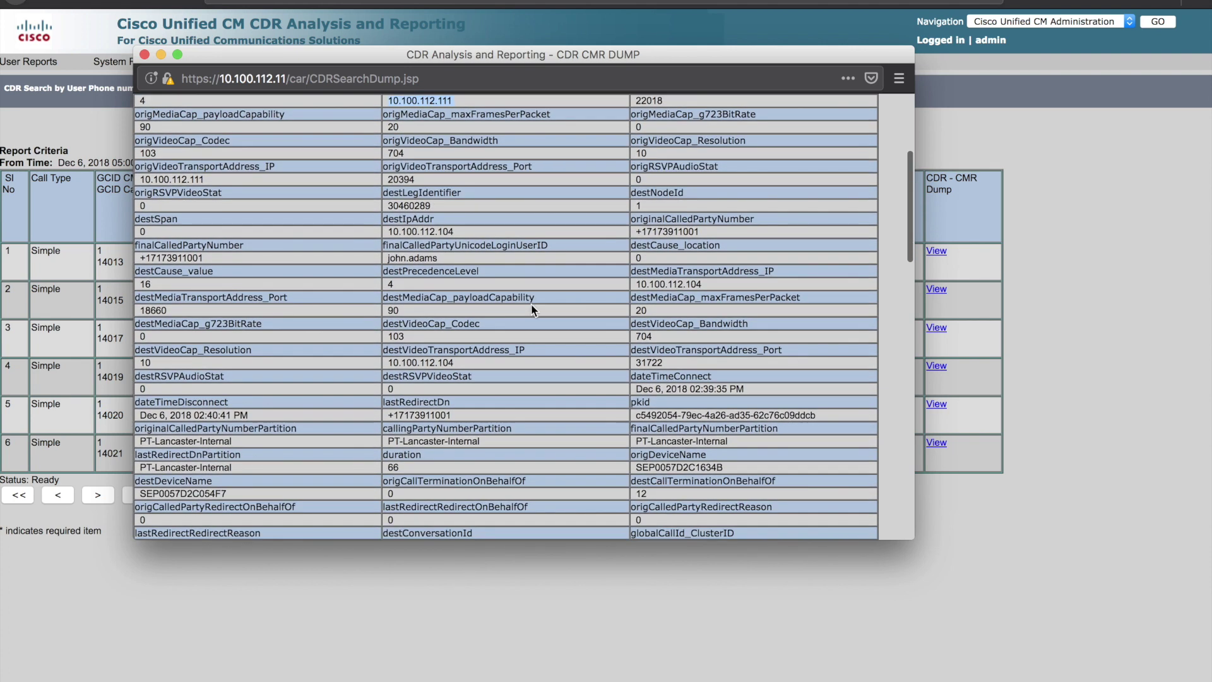
{"action": "scroll", "coordinate": [531, 310], "scroll_direction": "down", "scroll_amount": 2}
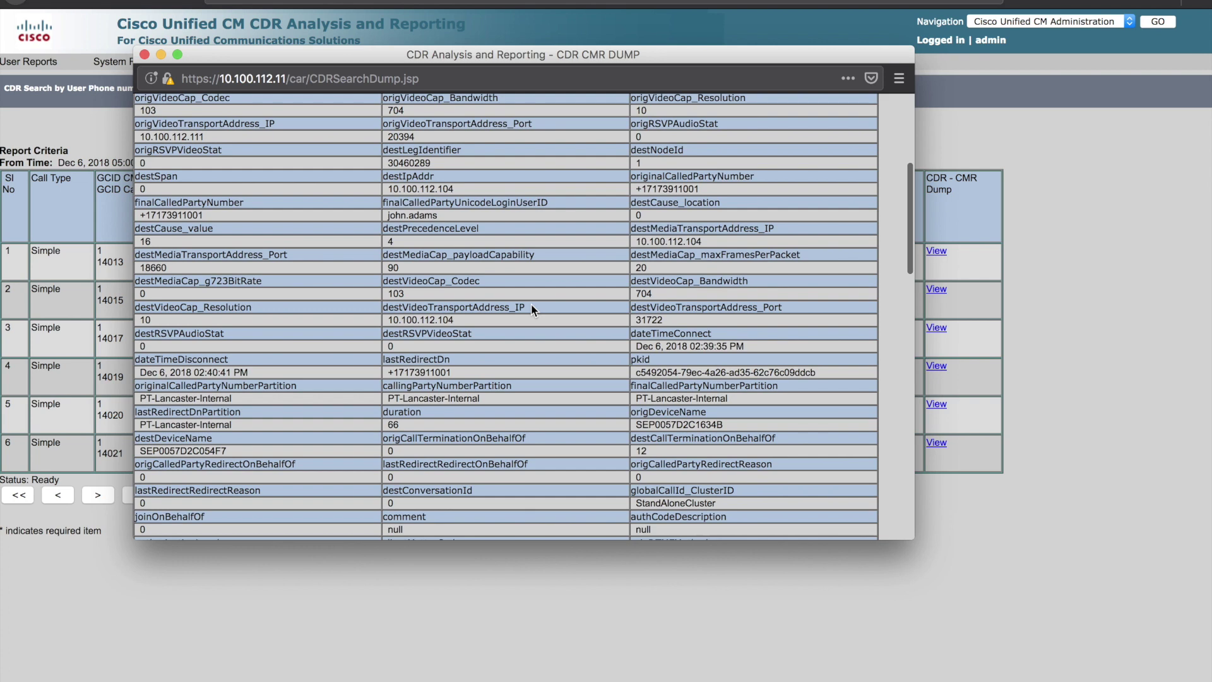
{"action": "scroll", "coordinate": [532, 309], "scroll_direction": "down", "scroll_amount": 1}
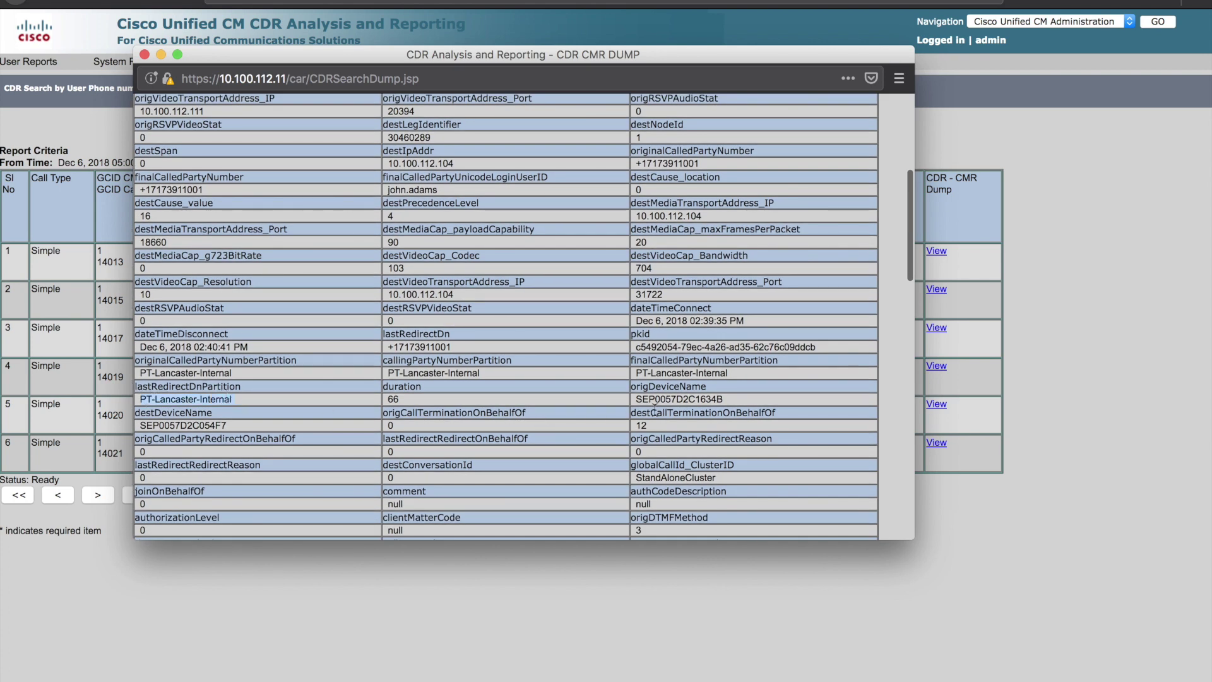
{"action": "left_click_drag", "start_coordinate": [635, 399], "coordinate": [748, 404]}
{"action": "scroll", "coordinate": [431, 383], "scroll_direction": "down", "scroll_amount": 8}
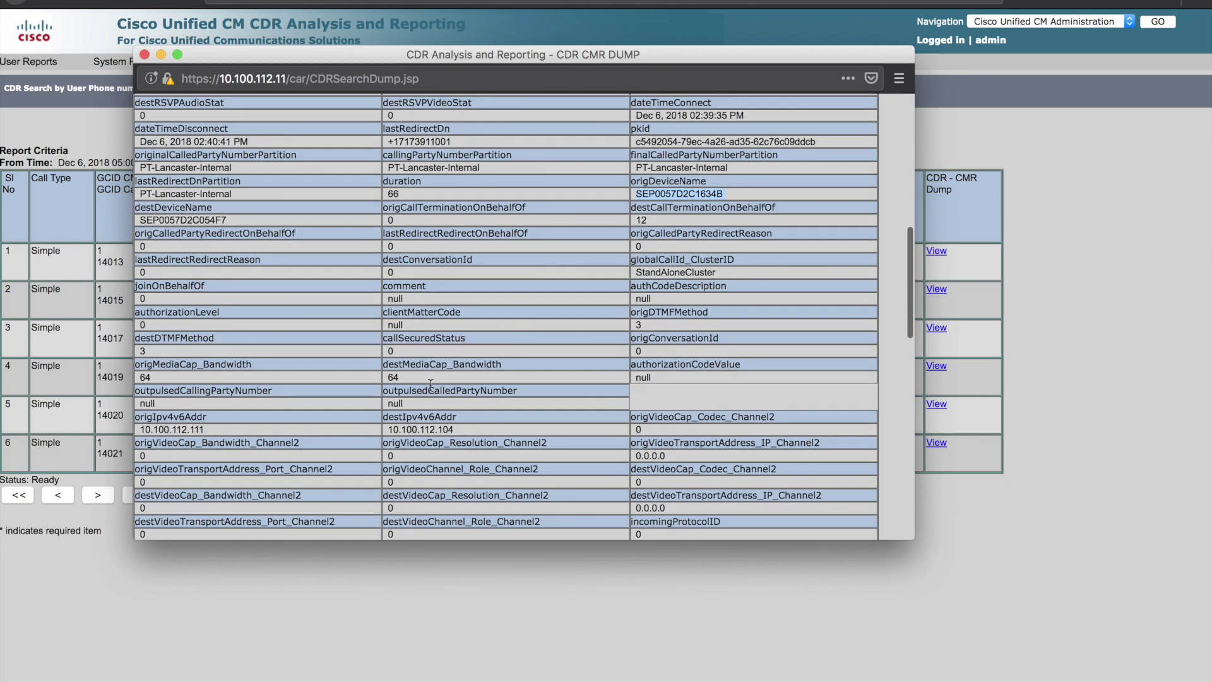
{"action": "scroll", "coordinate": [430, 384], "scroll_direction": "down", "scroll_amount": 12}
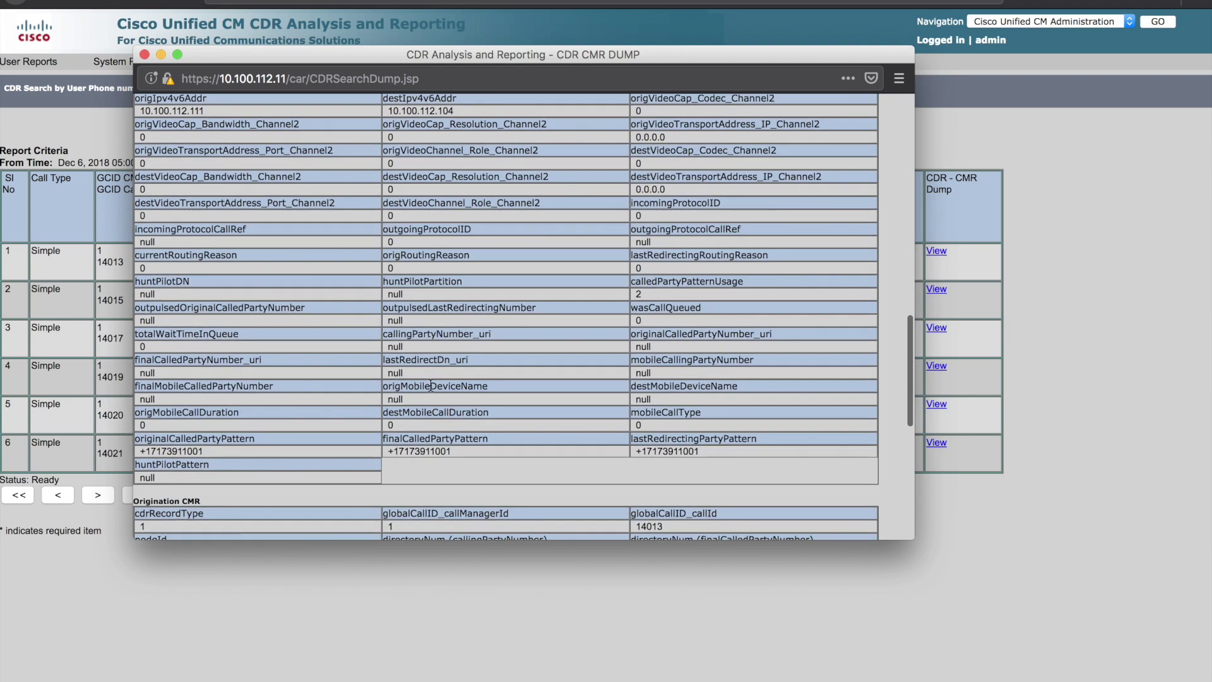
{"action": "scroll", "coordinate": [430, 385], "scroll_direction": "down", "scroll_amount": 12}
{"action": "scroll", "coordinate": [431, 390], "scroll_direction": "up", "scroll_amount": 8}
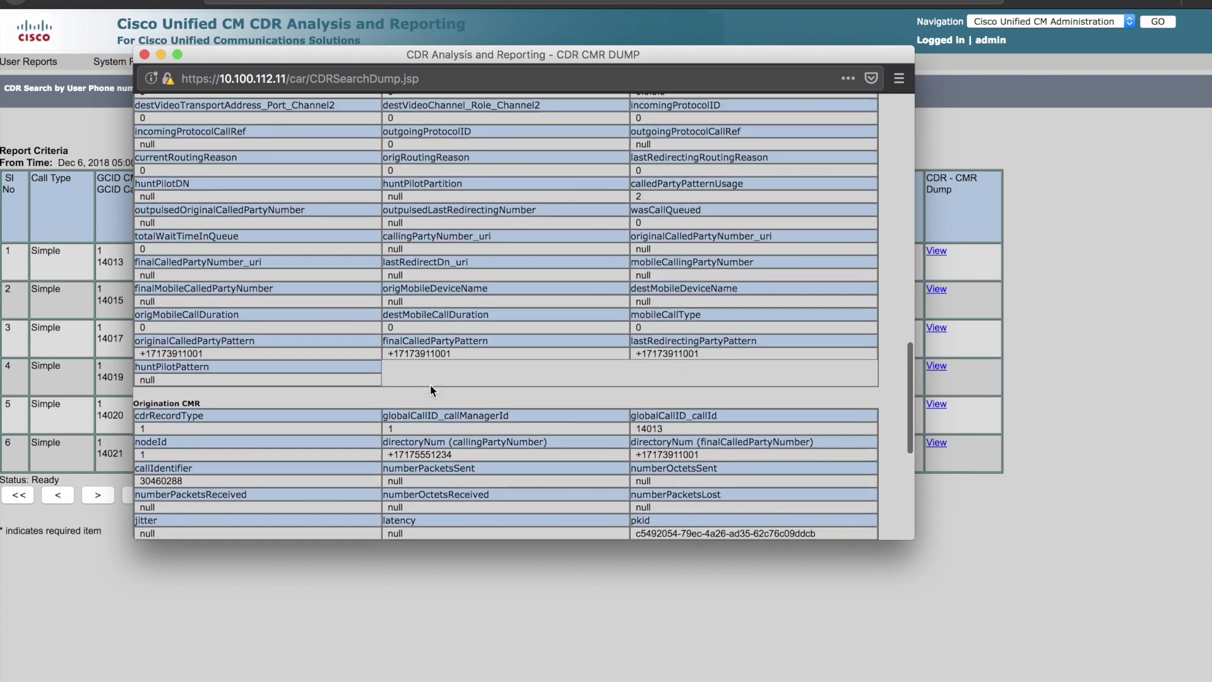
{"action": "scroll", "coordinate": [430, 386], "scroll_direction": "up", "scroll_amount": 20}
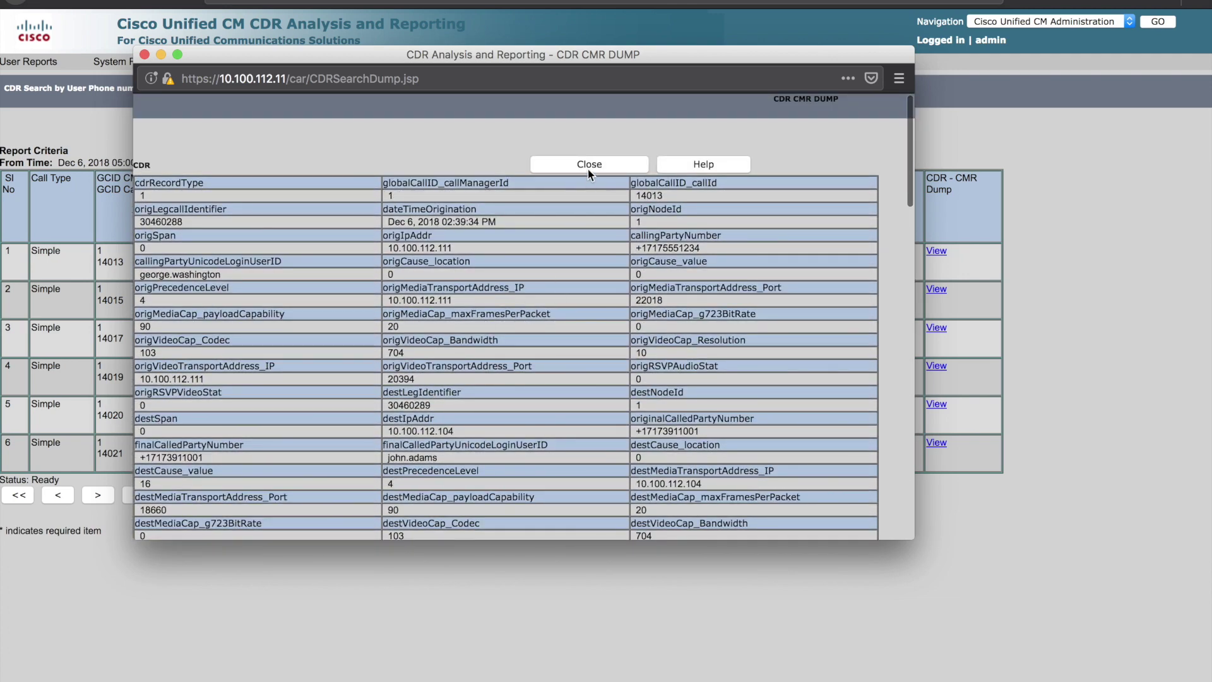
{"action": "left_click", "coordinate": [589, 165]}
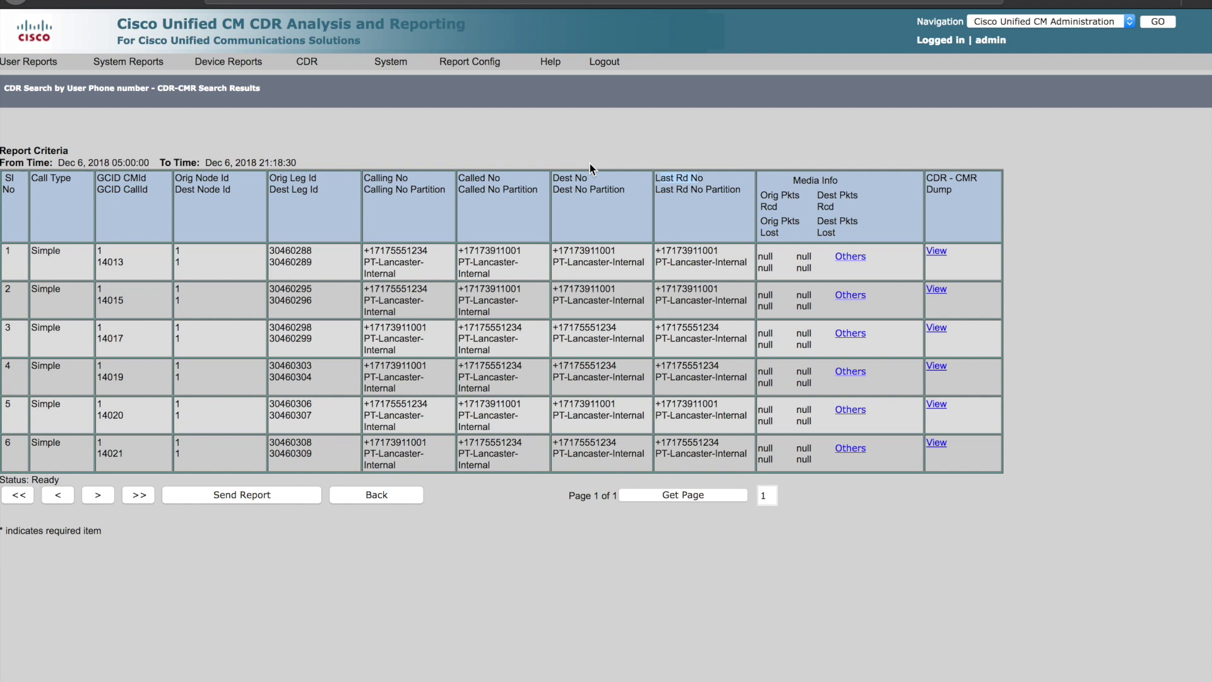
{"action": "left_click", "coordinate": [323, 63]}
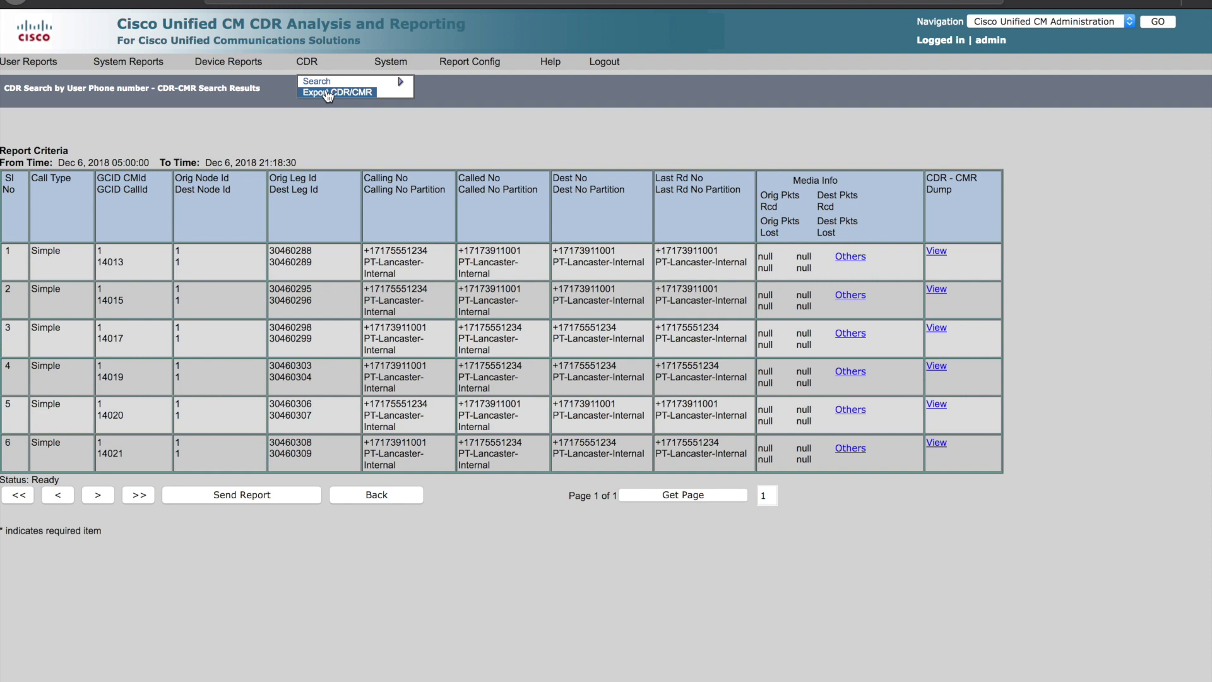
{"action": "left_click", "coordinate": [327, 95]}
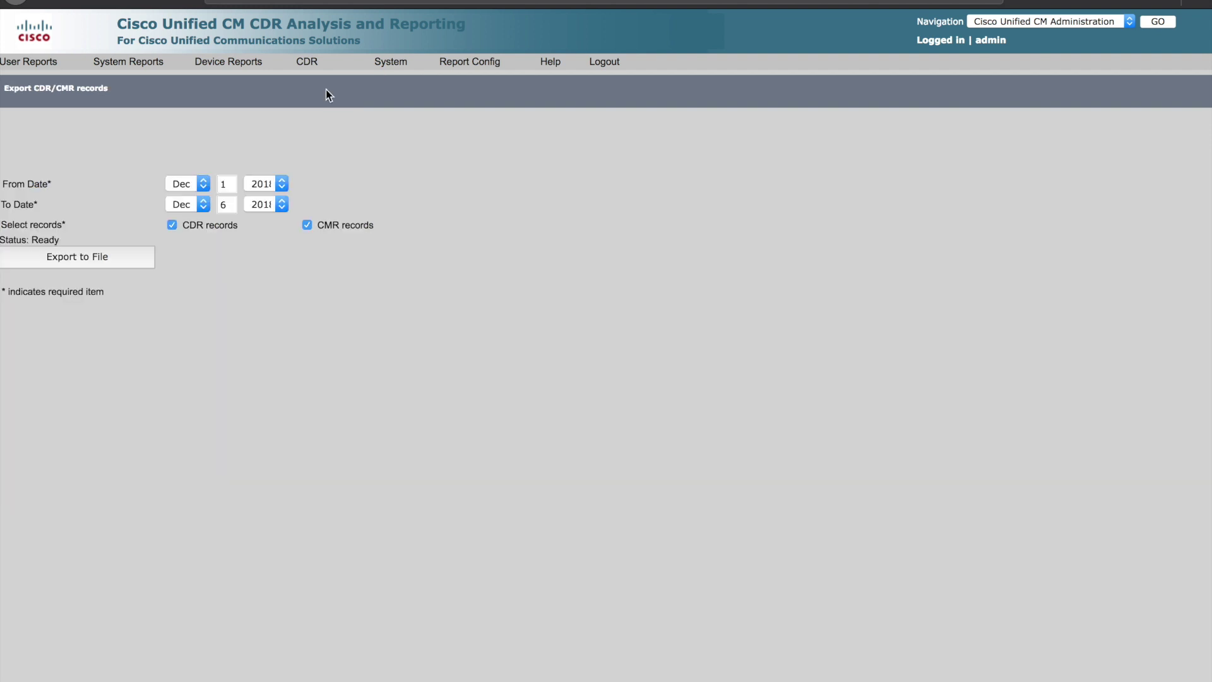
Set the export From Date day to 6 and export the CDR and CMR records to file.
{"action": "left_click", "coordinate": [222, 183]}
{"action": "key", "text": "BackSpace"}
{"action": "type", "text": "6"}
{"action": "left_click", "coordinate": [245, 274]}
{"action": "left_click", "coordinate": [70, 256]}
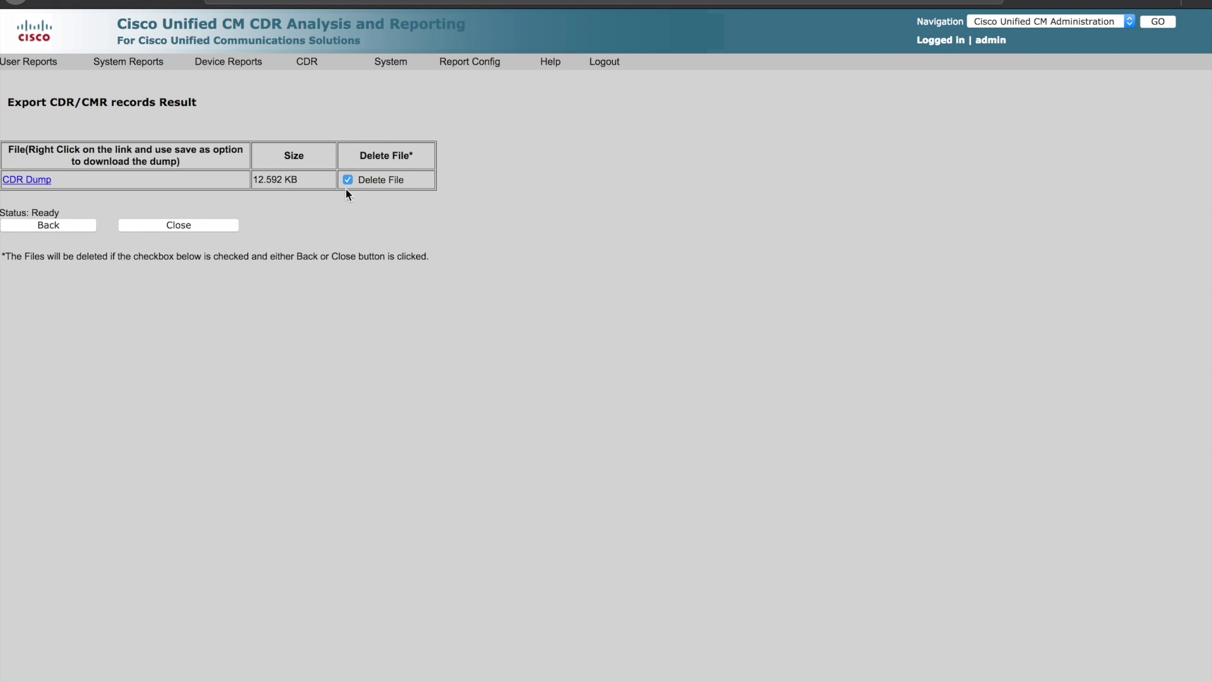
{"action": "right_click", "coordinate": [33, 186]}
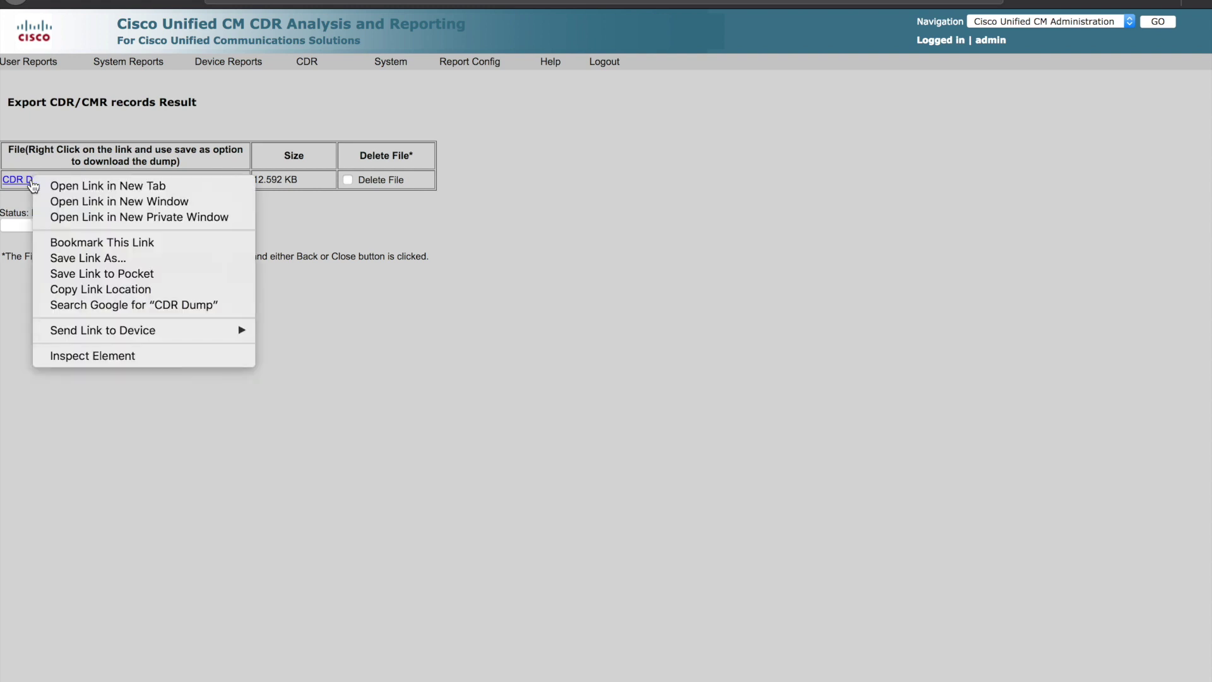
Save the CDR dump as 'CDR Data.csv' with All Files format, keeping the .csv extension.
{"action": "left_click", "coordinate": [136, 257]}
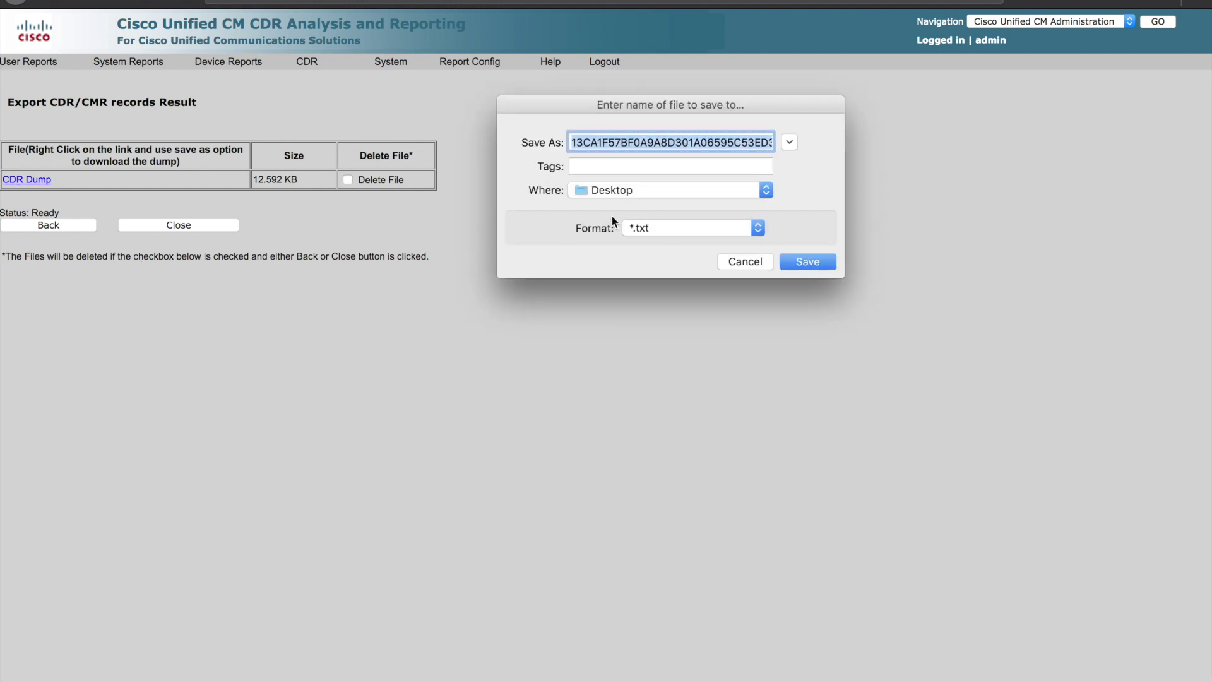
{"action": "key", "text": "BackSpace"}
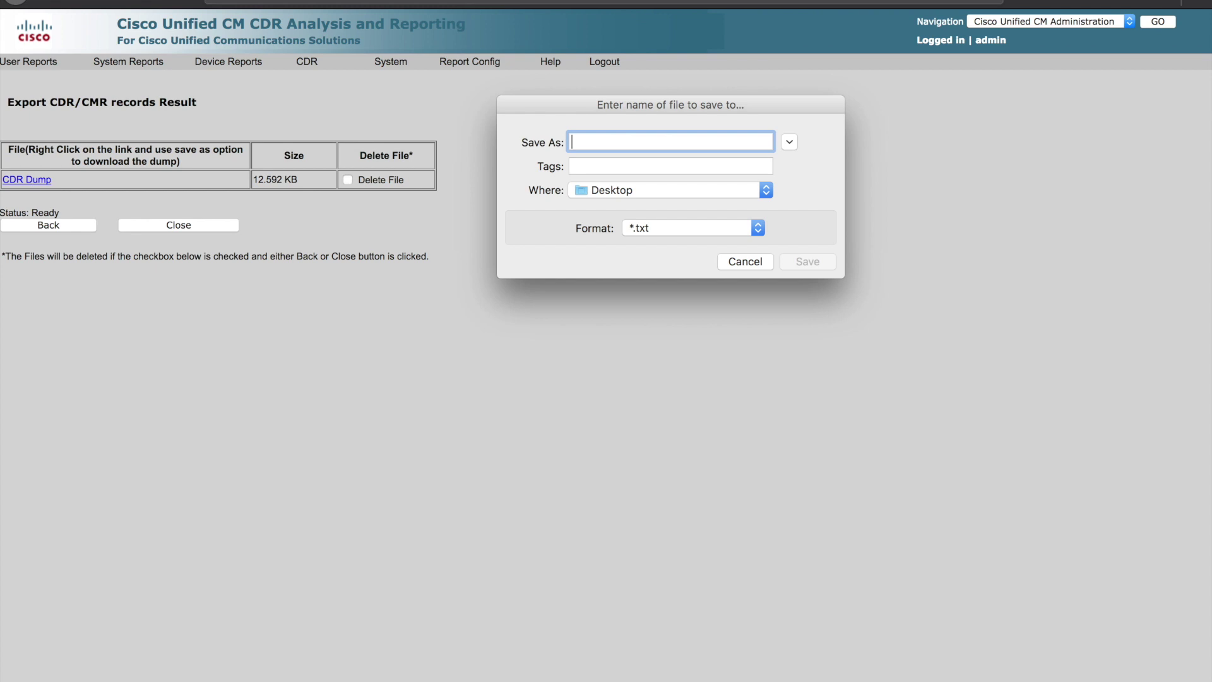
{"action": "type", "text": "CDR "}
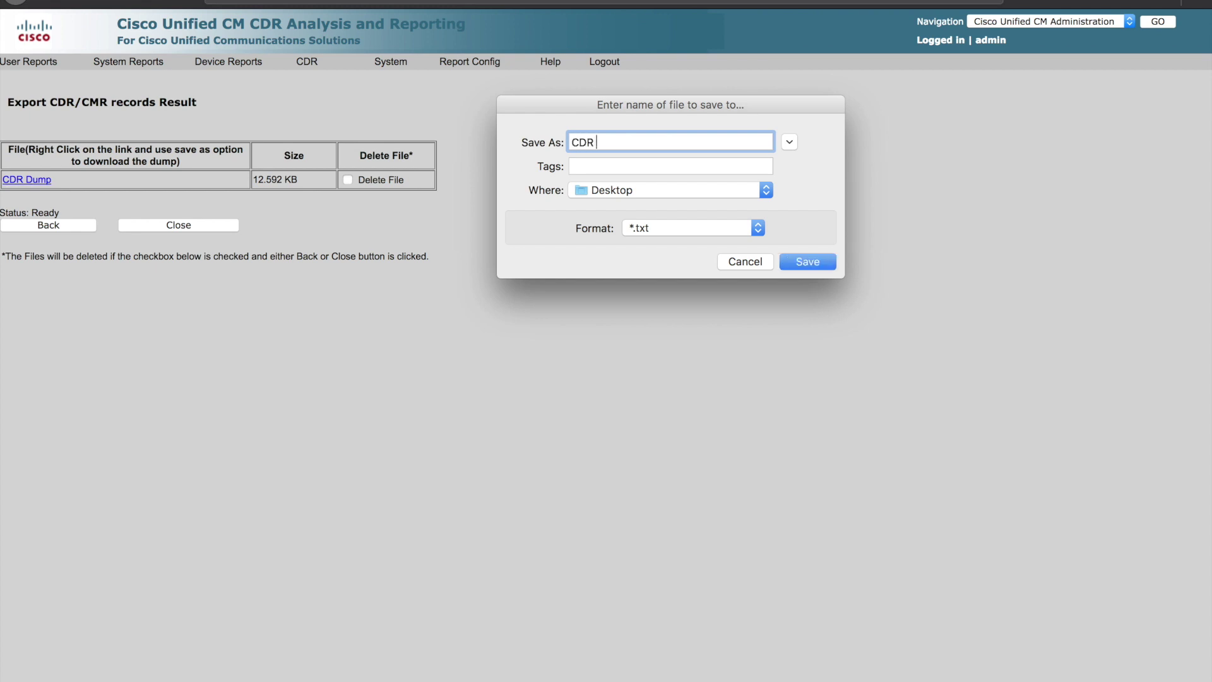
{"action": "type", "text": "Data.csv"}
{"action": "left_click", "coordinate": [667, 229]}
{"action": "left_click", "coordinate": [665, 243]}
{"action": "left_click", "coordinate": [808, 266]}
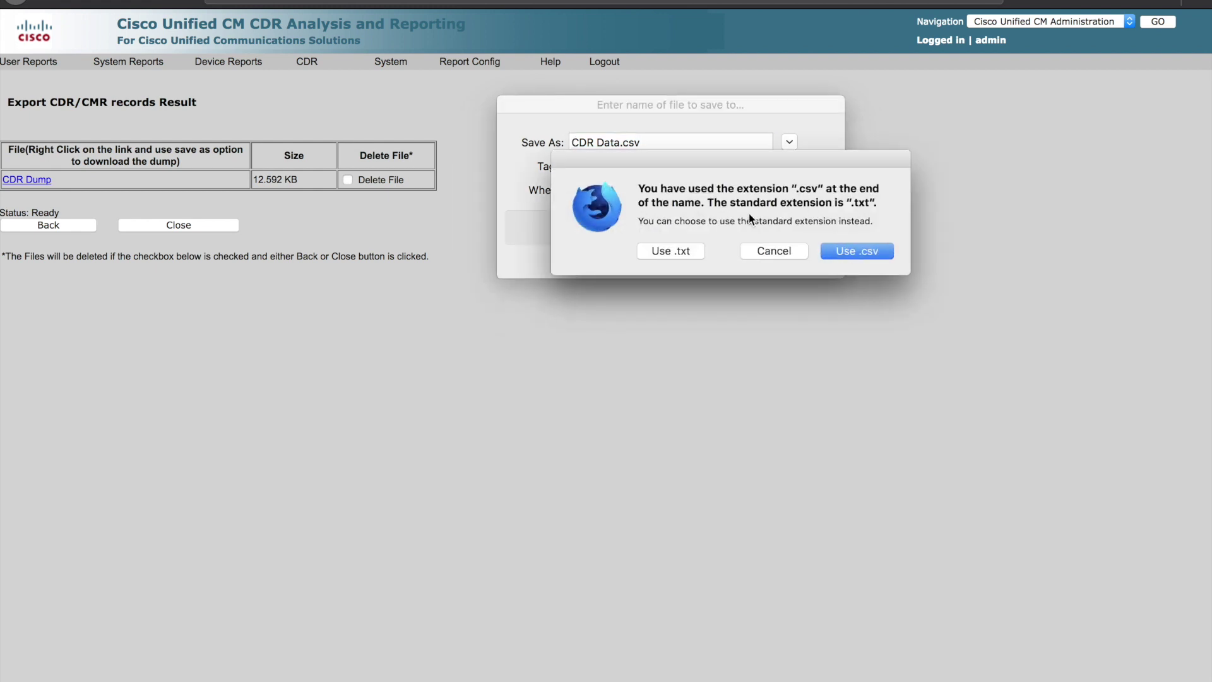
{"action": "left_click", "coordinate": [849, 252]}
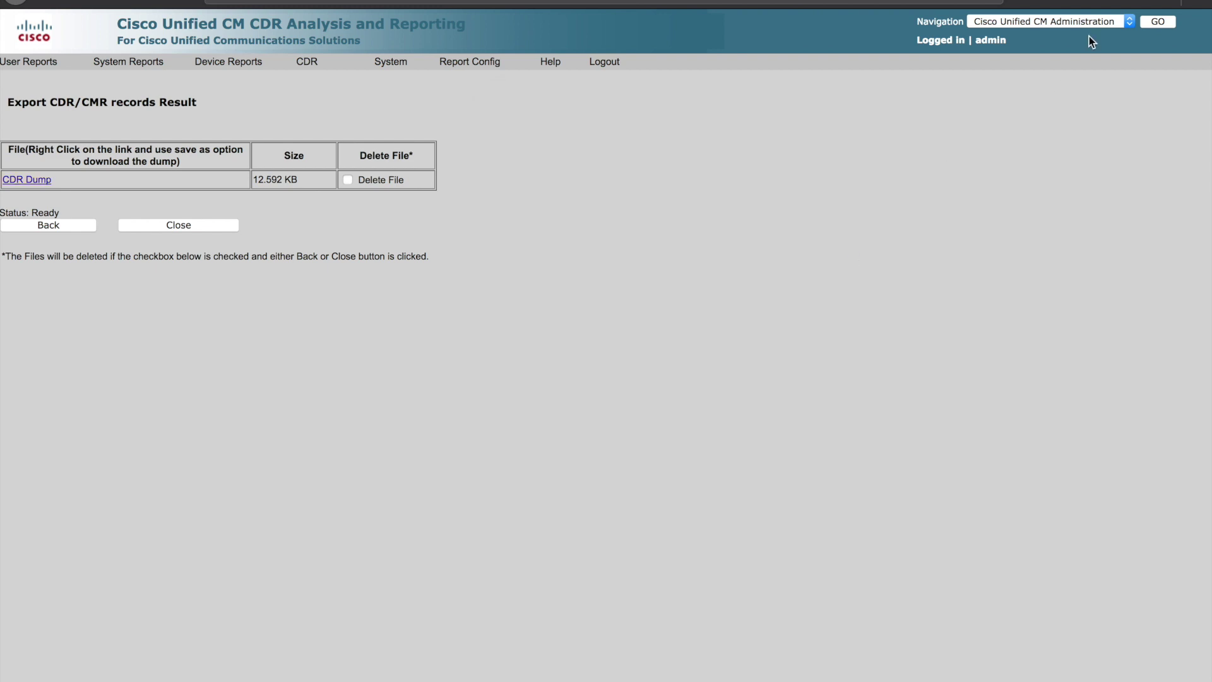
{"action": "left_click", "coordinate": [1118, 2]}
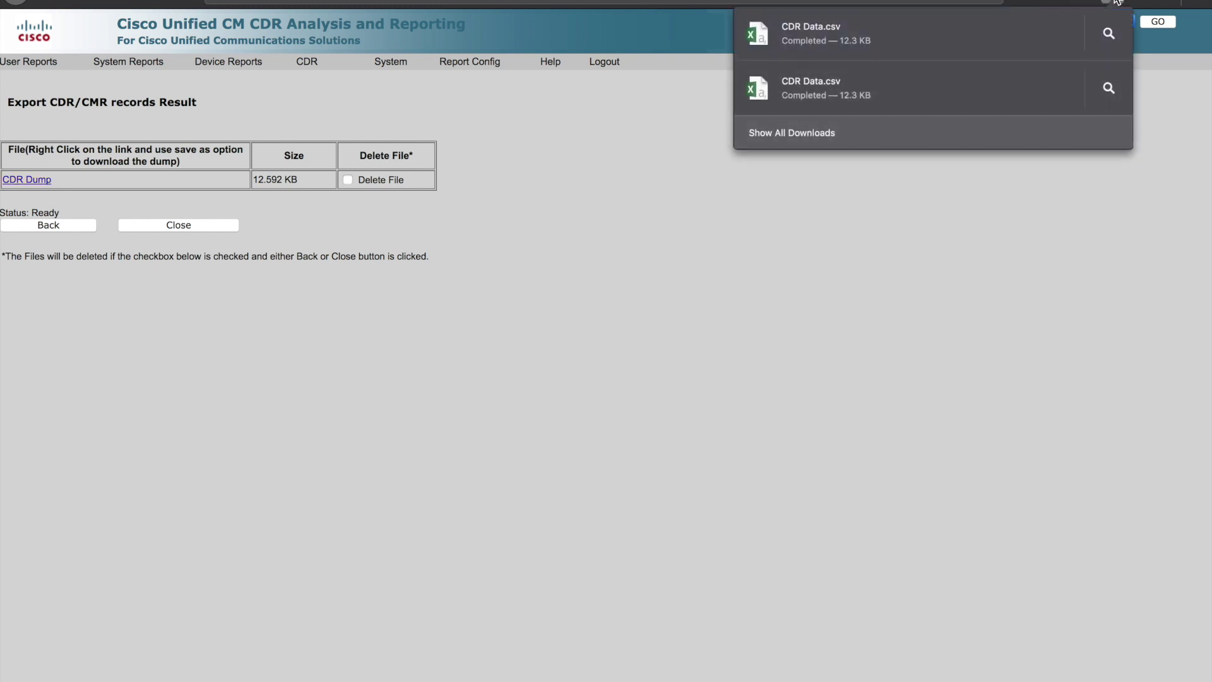
Open CDR Data.csv in Excel and auto-fit the callingPartyNumber and callingPartyUnicodeLoginUserID columns.
{"action": "double_click", "coordinate": [842, 35]}
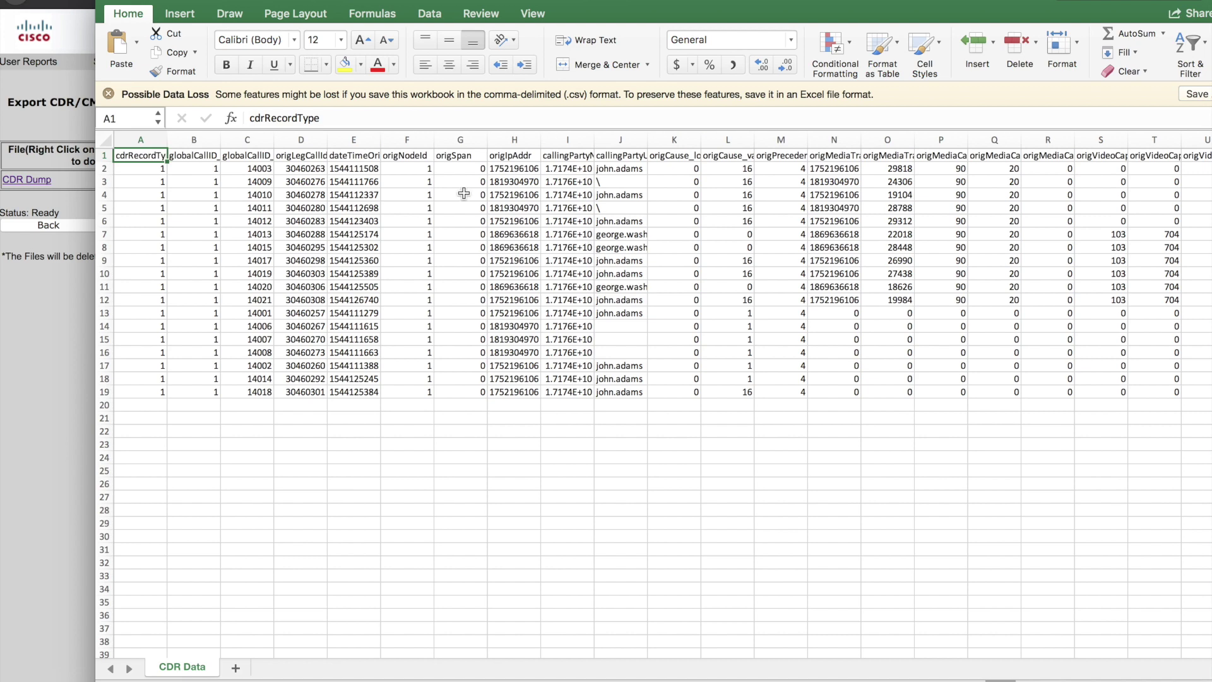
{"action": "scroll", "coordinate": [464, 194], "scroll_direction": "right", "scroll_amount": 3}
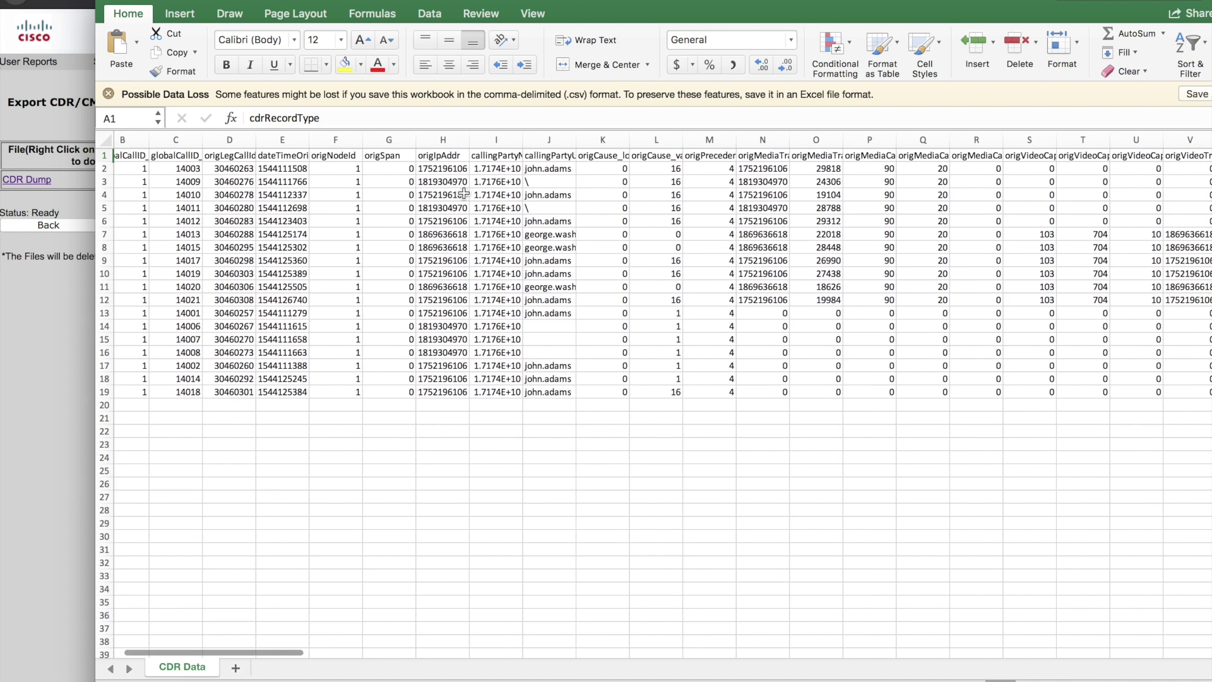
{"action": "double_click", "coordinate": [523, 141]}
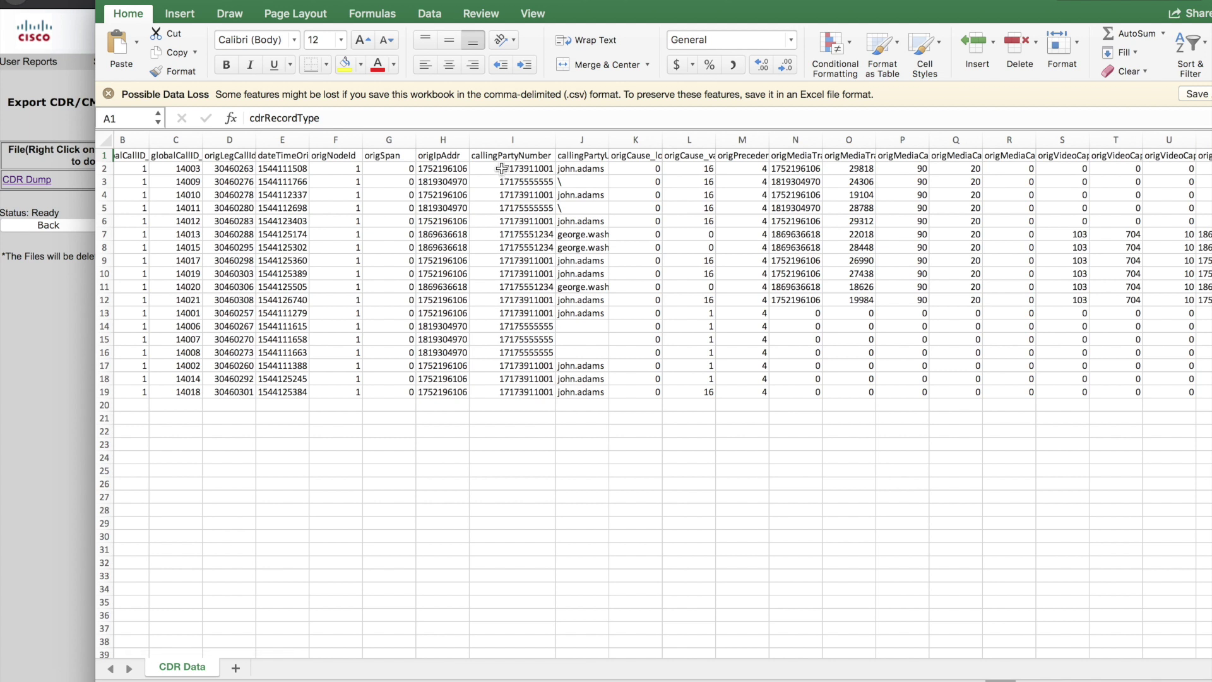
{"action": "left_click_drag", "start_coordinate": [505, 168], "coordinate": [500, 333]}
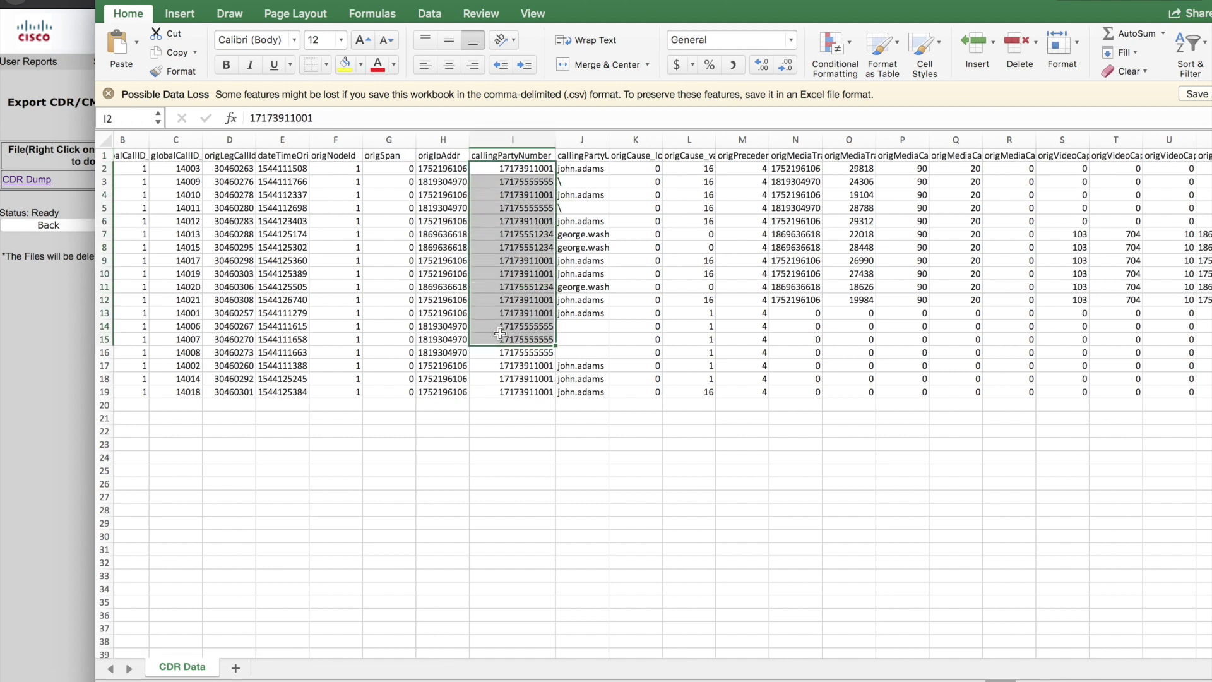
{"action": "double_click", "coordinate": [609, 140]}
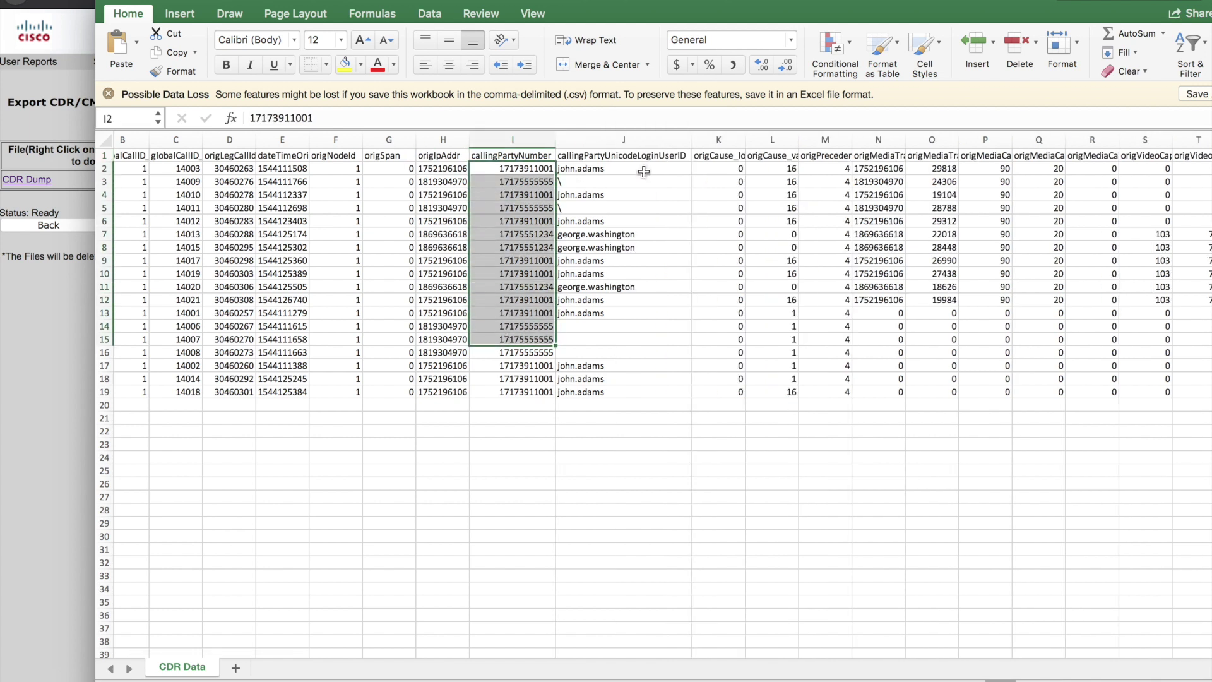
{"action": "left_click", "coordinate": [635, 169]}
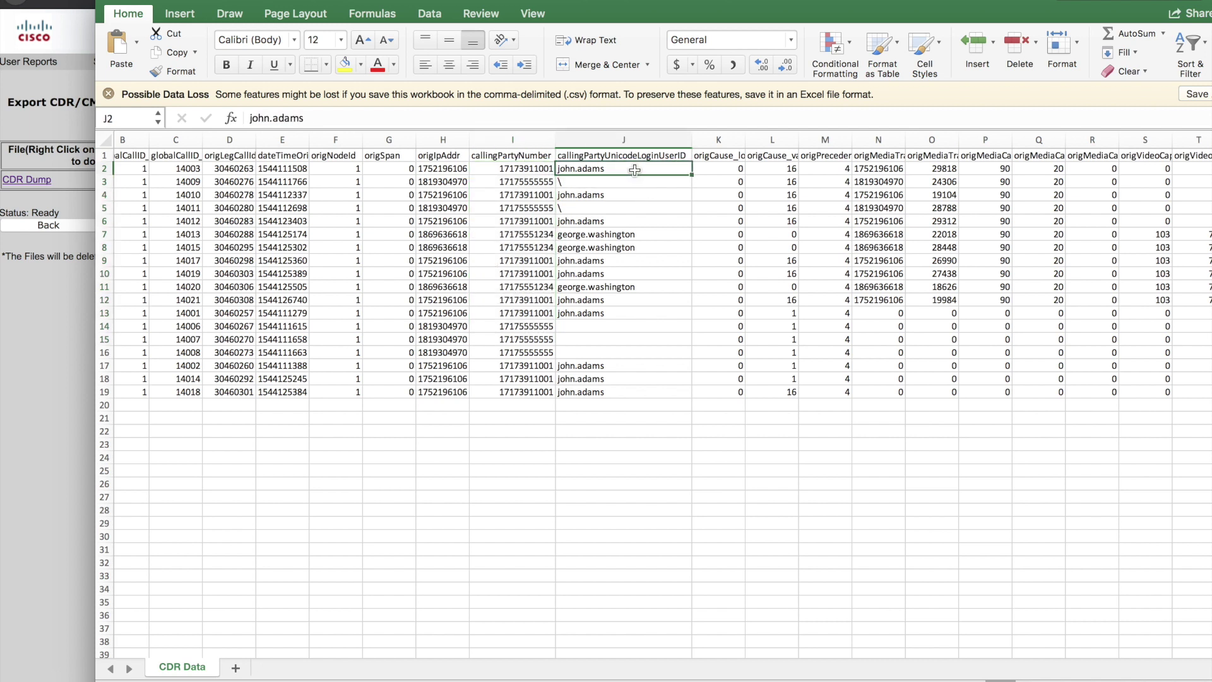
{"action": "left_click", "coordinate": [623, 236]}
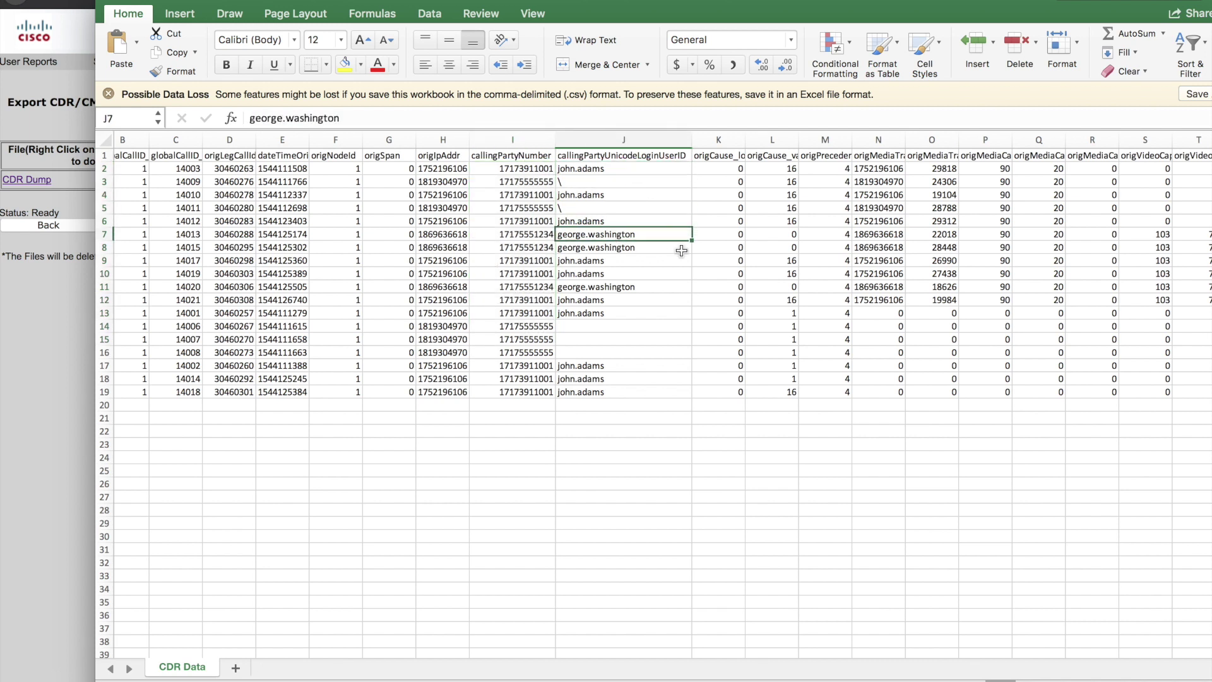
{"action": "scroll", "coordinate": [682, 251], "scroll_direction": "right", "scroll_amount": 5}
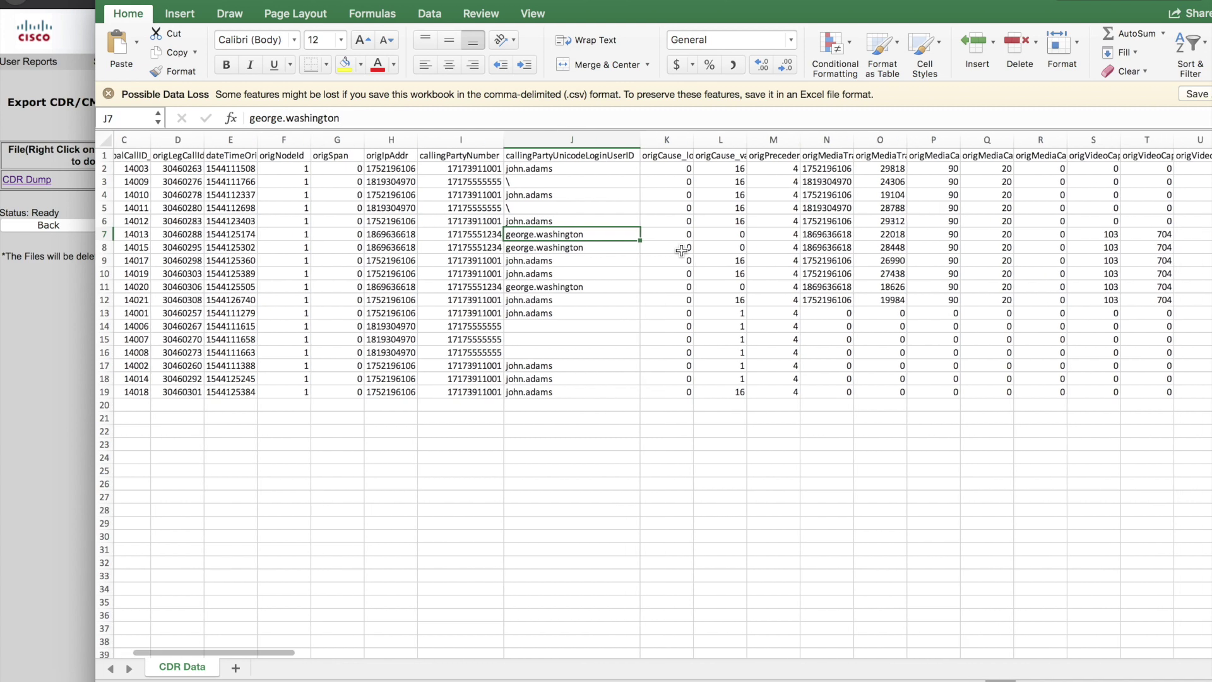
{"action": "left_click_drag", "start_coordinate": [633, 140], "coordinate": [709, 141]}
Scroll right through the CDR fields and select the origIpv4v6Addr column CC.
{"action": "scroll", "coordinate": [761, 221], "scroll_direction": "right", "scroll_amount": 3}
{"action": "scroll", "coordinate": [761, 221], "scroll_direction": "right", "scroll_amount": 8}
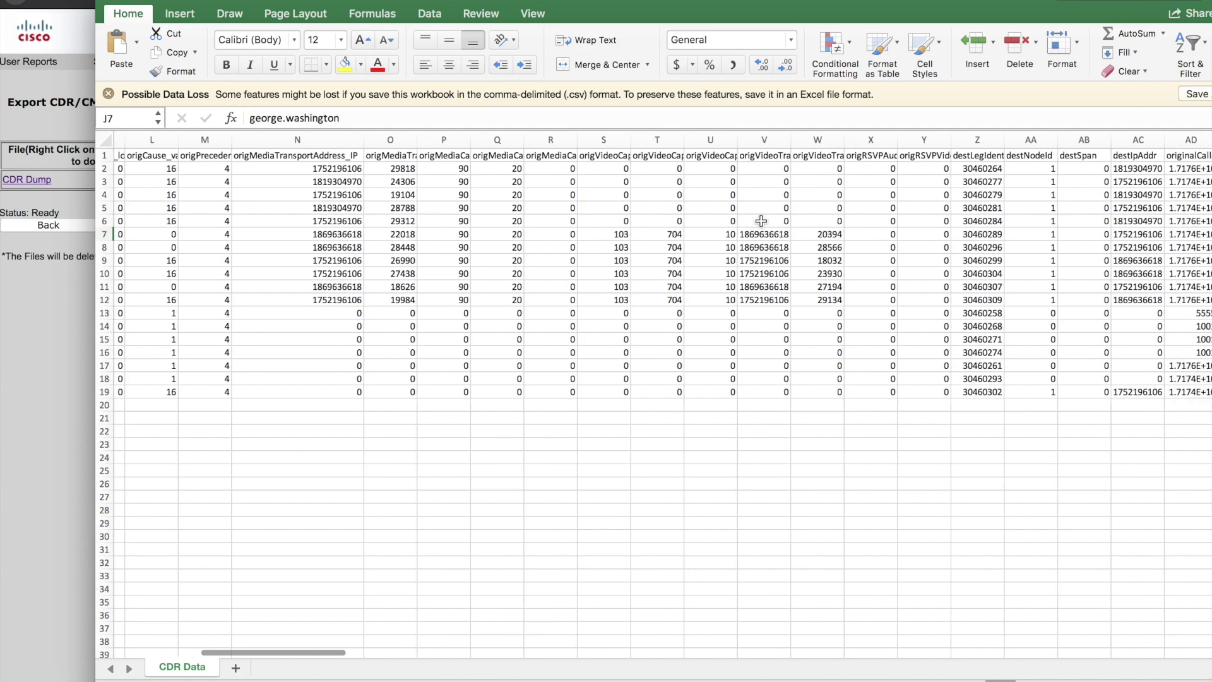
{"action": "scroll", "coordinate": [761, 221], "scroll_direction": "right", "scroll_amount": 20}
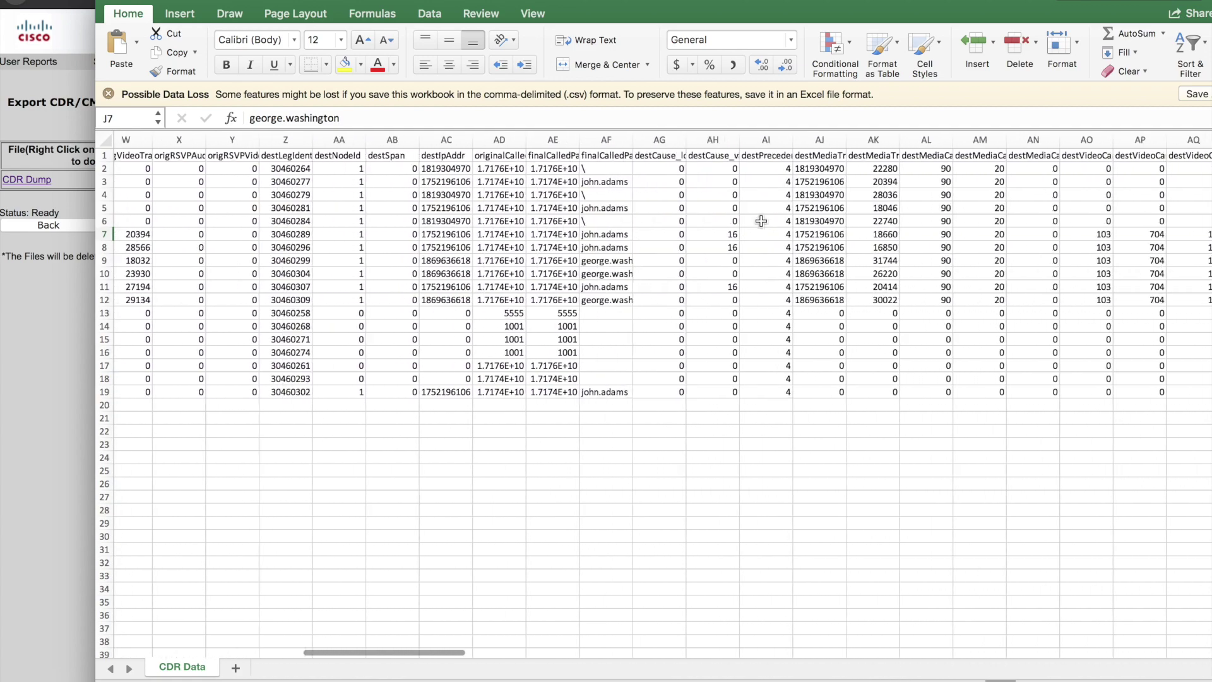
{"action": "scroll", "coordinate": [762, 221], "scroll_direction": "right", "scroll_amount": 10}
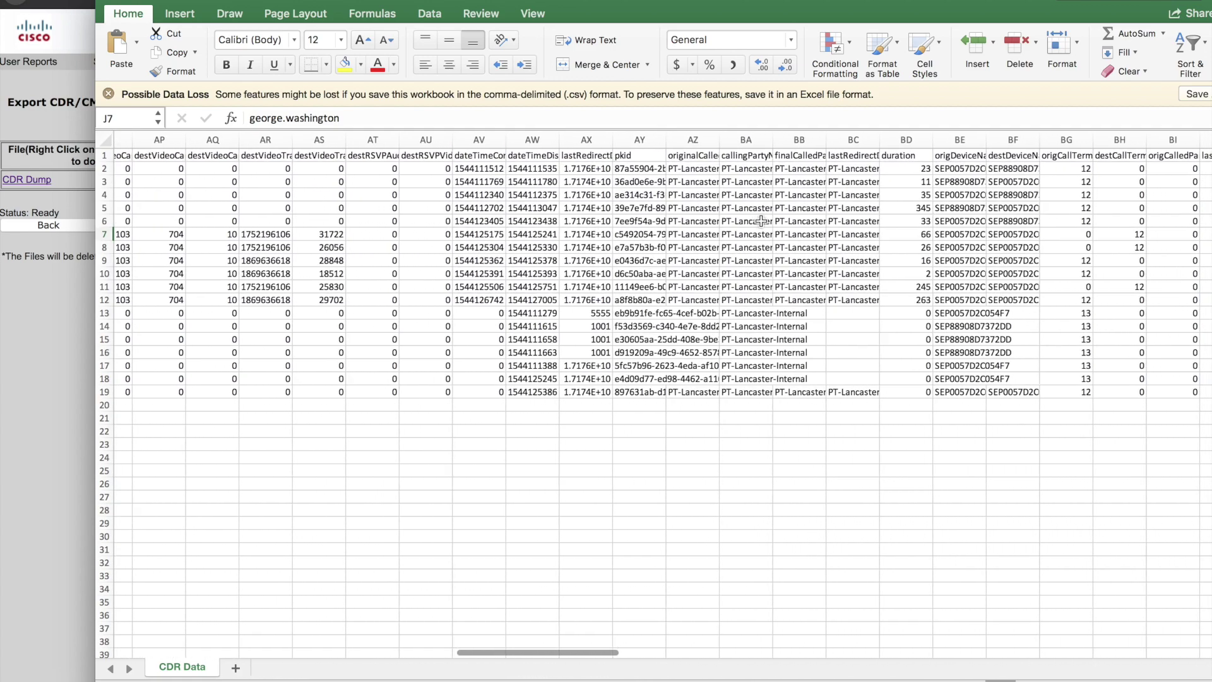
{"action": "scroll", "coordinate": [762, 221], "scroll_direction": "right", "scroll_amount": 12}
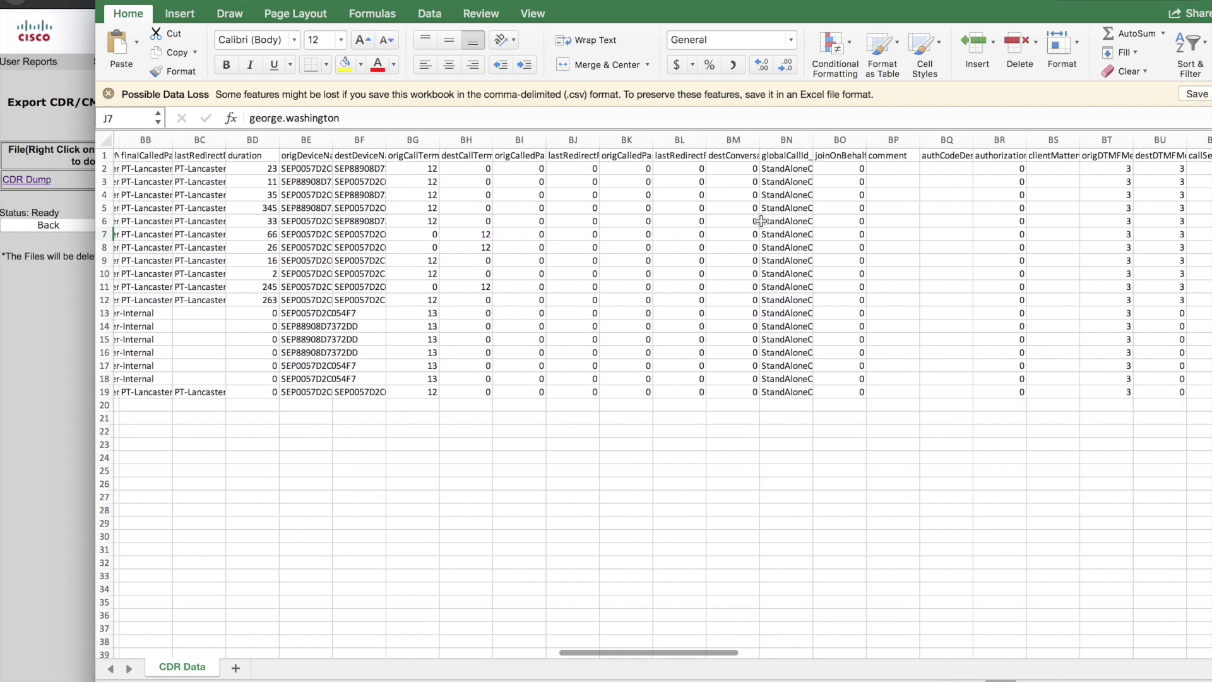
{"action": "scroll", "coordinate": [762, 221], "scroll_direction": "right", "scroll_amount": 12}
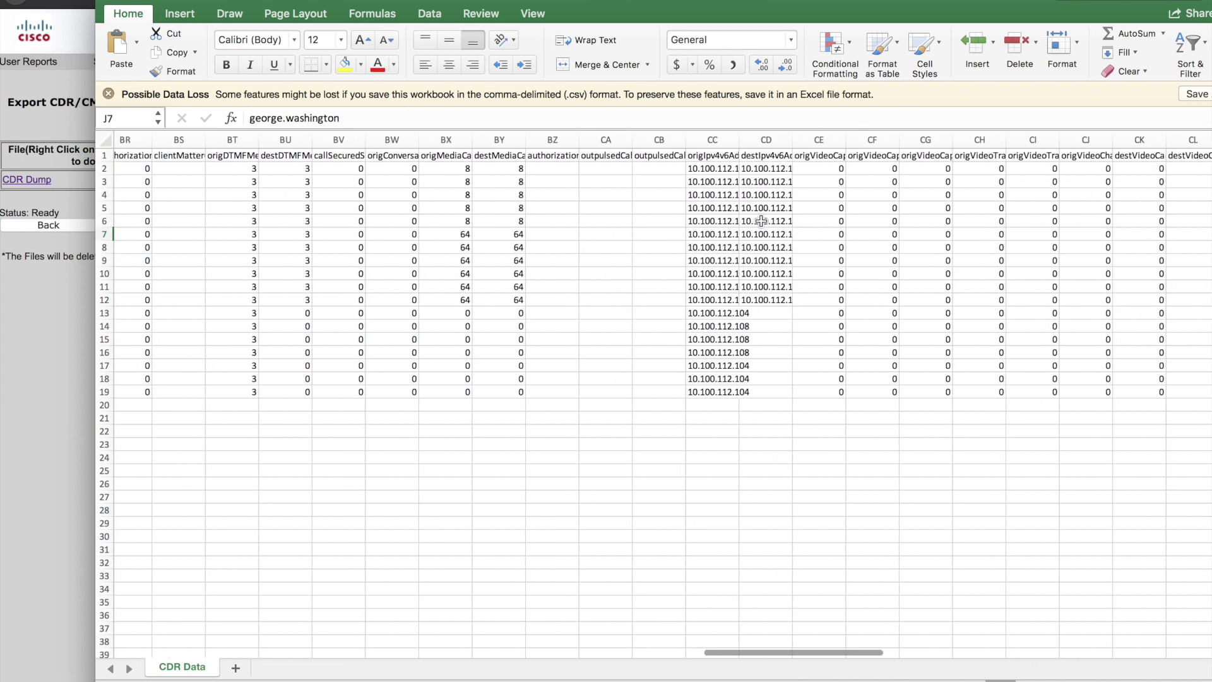
{"action": "scroll", "coordinate": [762, 221], "scroll_direction": "left", "scroll_amount": 3}
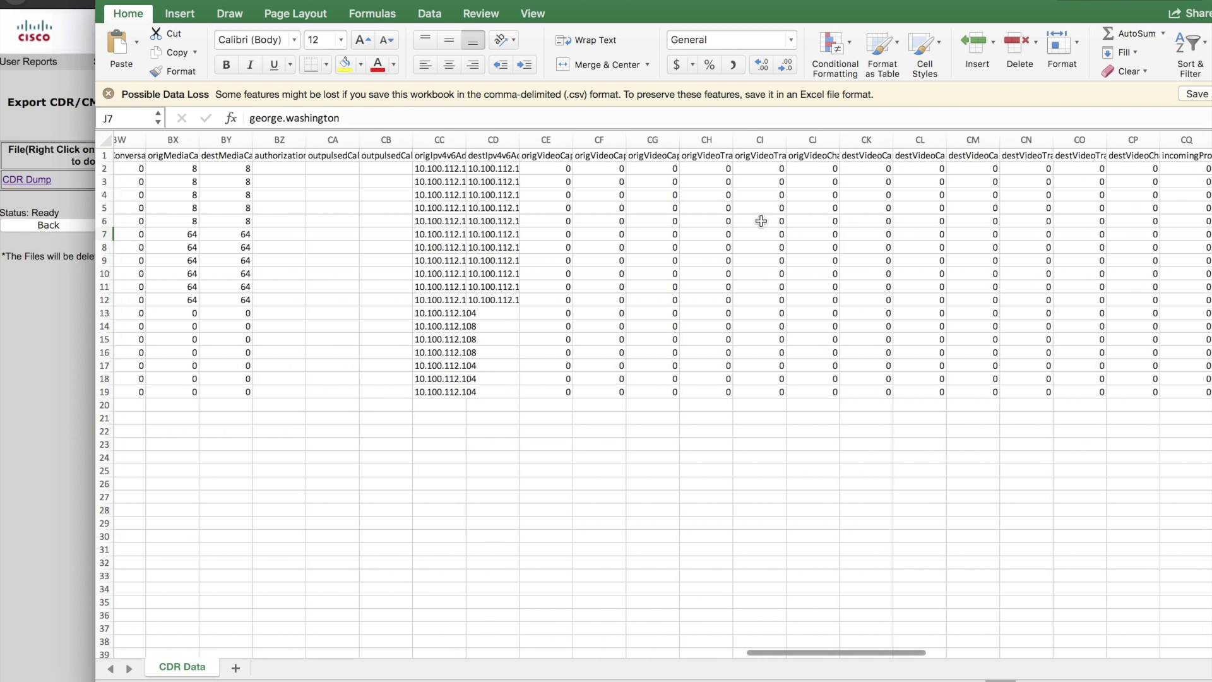
{"action": "left_click", "coordinate": [461, 140]}
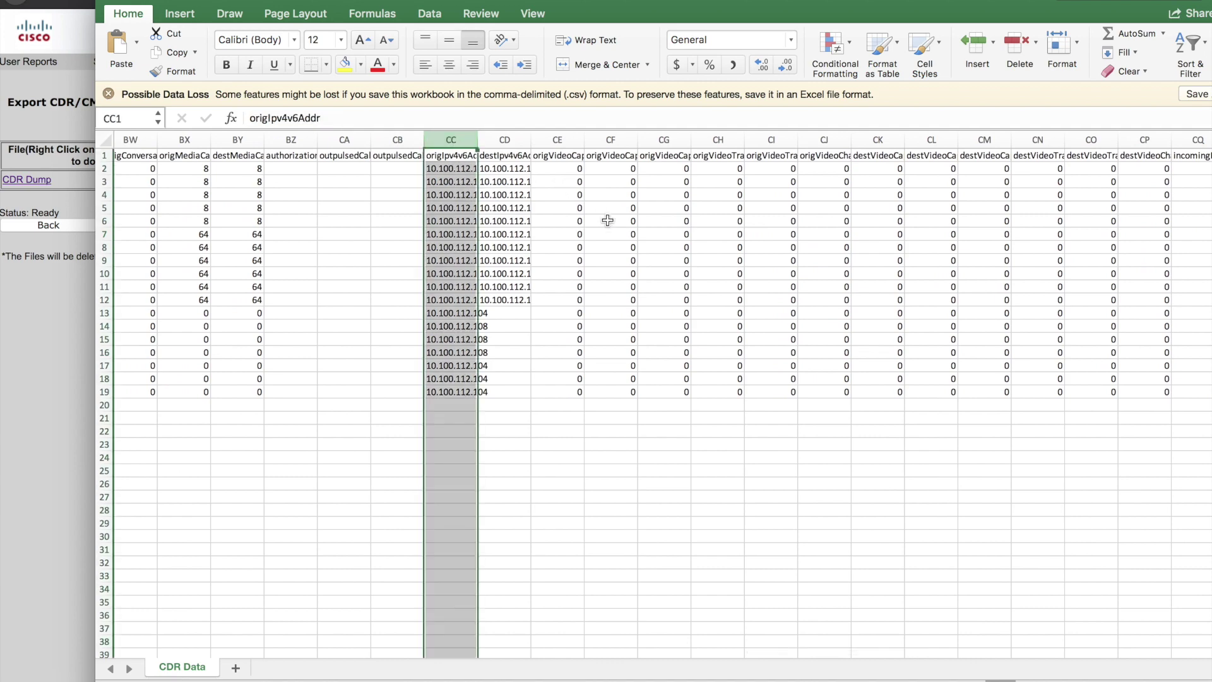
Select the last field column DS, huntPilotPattern, then scroll back toward column A.
{"action": "scroll", "coordinate": [662, 233], "scroll_direction": "right", "scroll_amount": 7}
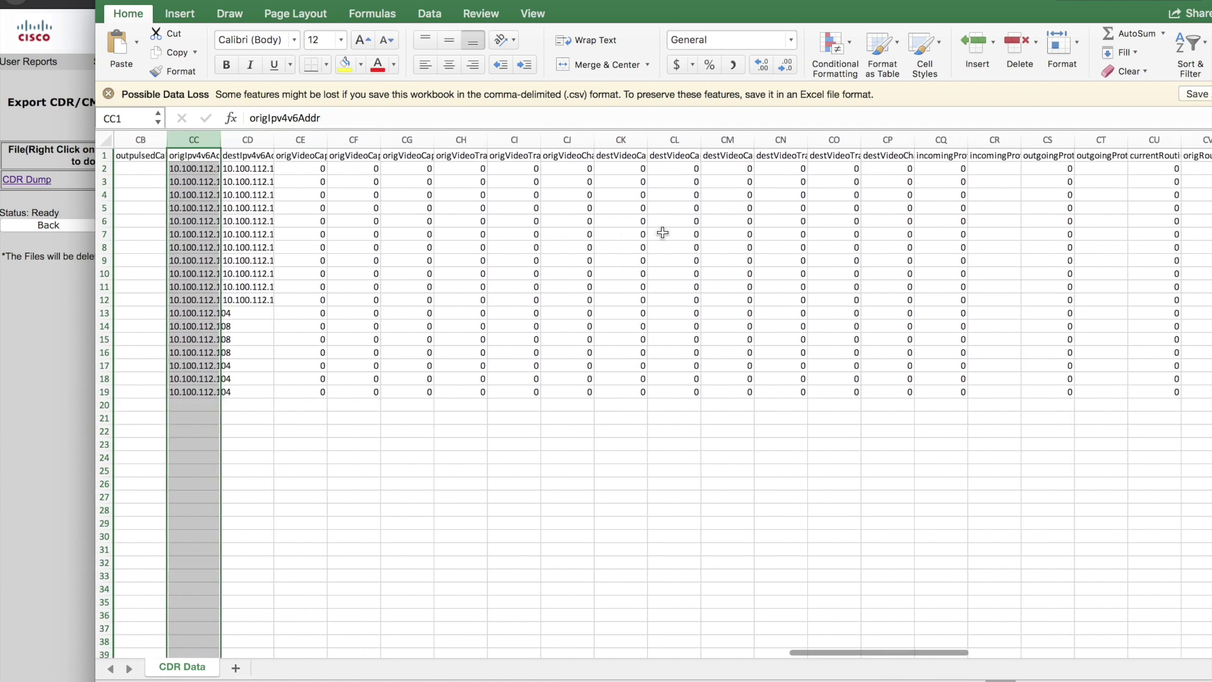
{"action": "scroll", "coordinate": [663, 233], "scroll_direction": "right", "scroll_amount": 20}
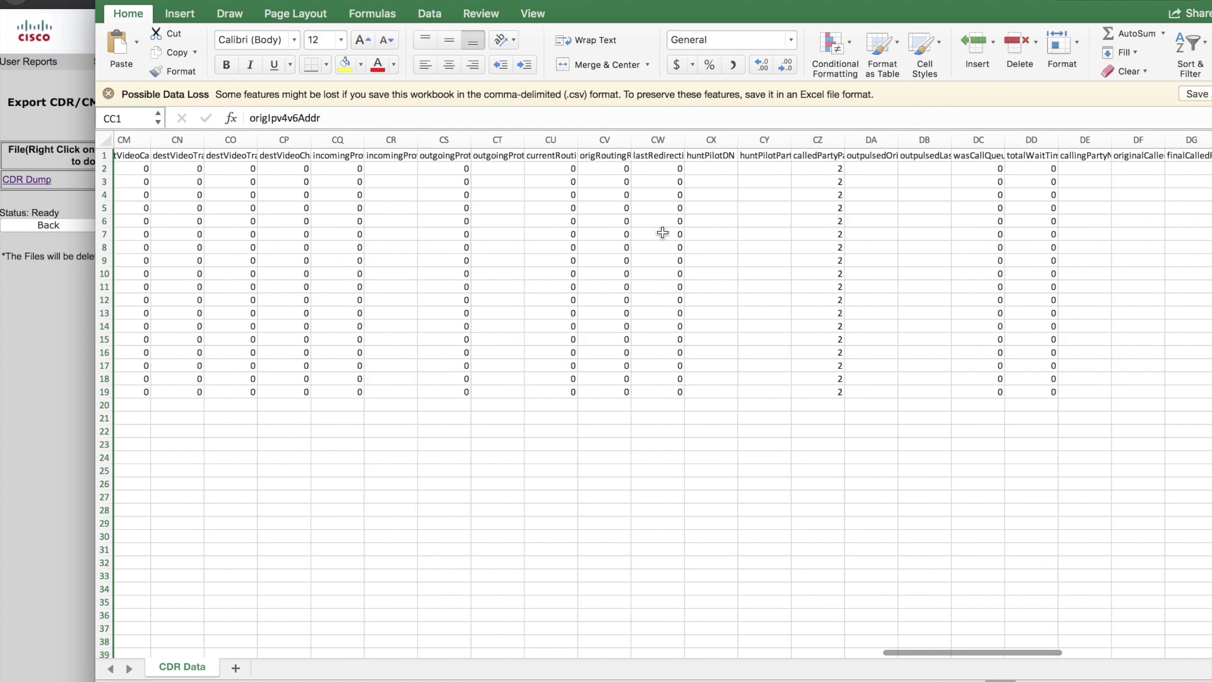
{"action": "scroll", "coordinate": [662, 233], "scroll_direction": "right", "scroll_amount": 8}
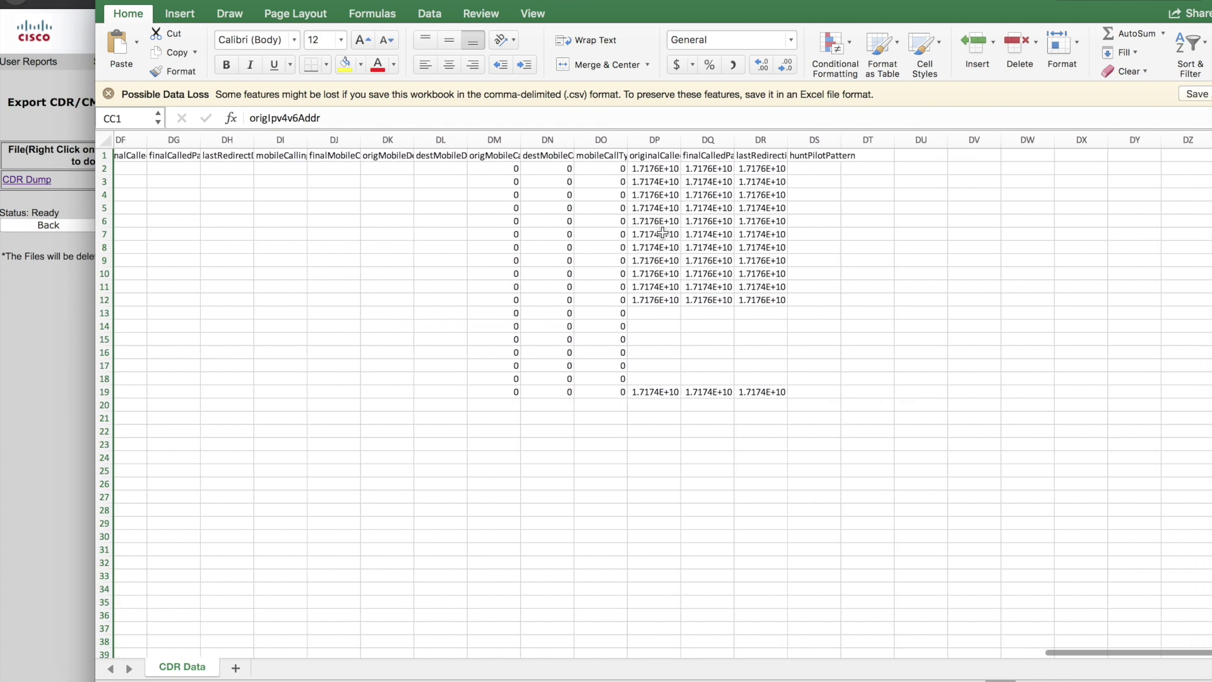
{"action": "left_click", "coordinate": [778, 146]}
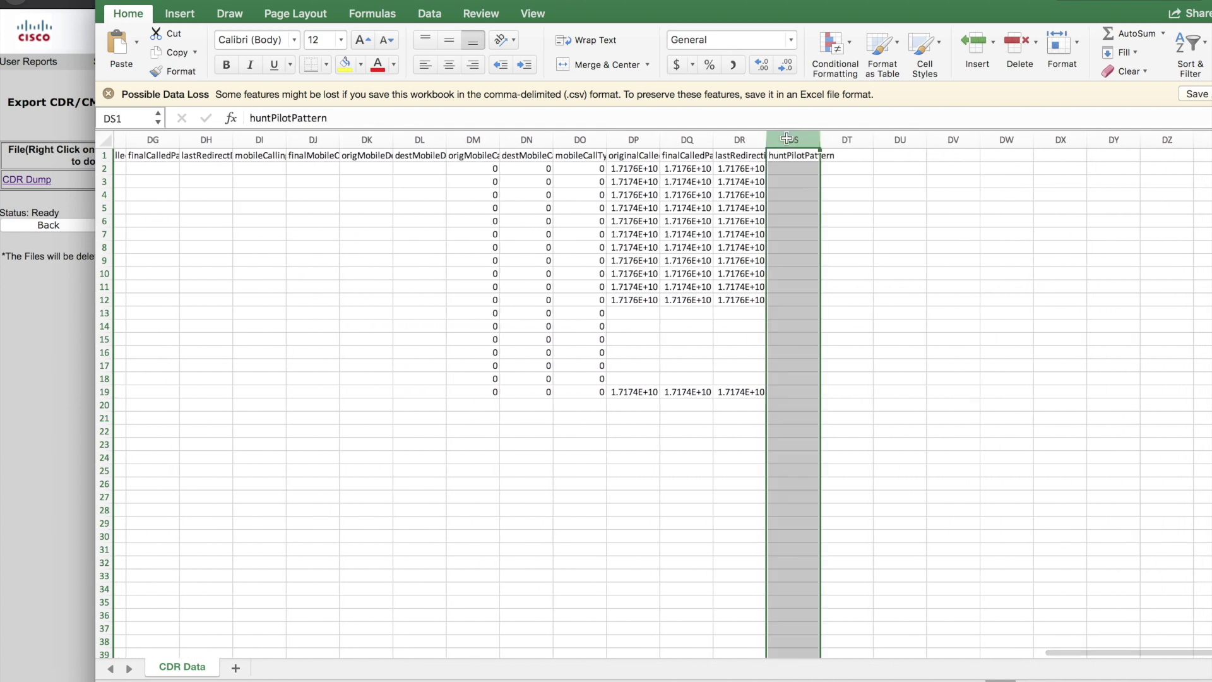
{"action": "scroll", "coordinate": [805, 185], "scroll_direction": "right", "scroll_amount": 1}
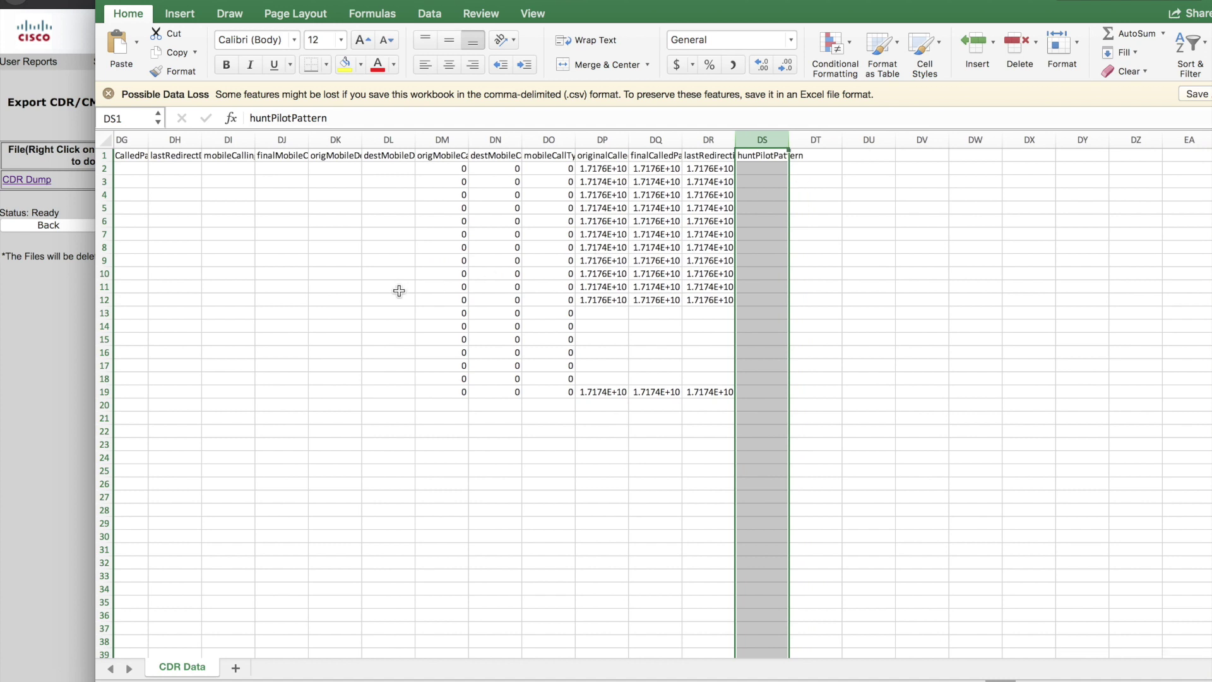
{"action": "scroll", "coordinate": [399, 290], "scroll_direction": "left", "scroll_amount": 20}
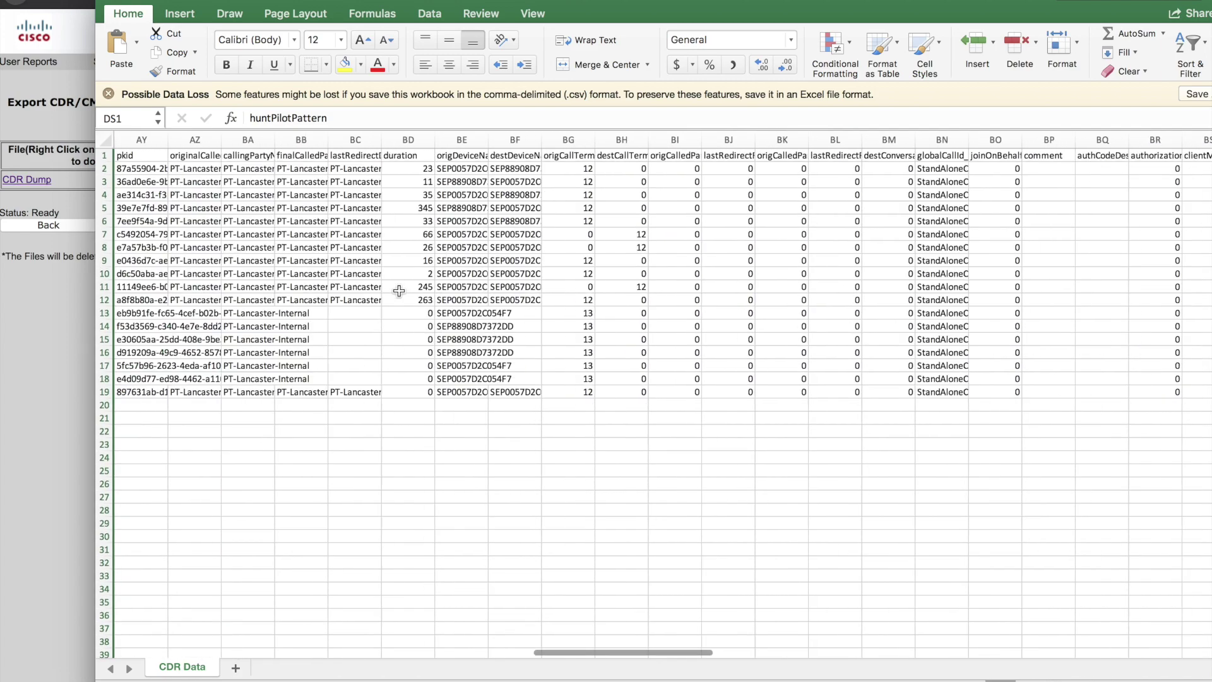
{"action": "scroll", "coordinate": [399, 290], "scroll_direction": "left", "scroll_amount": 20}
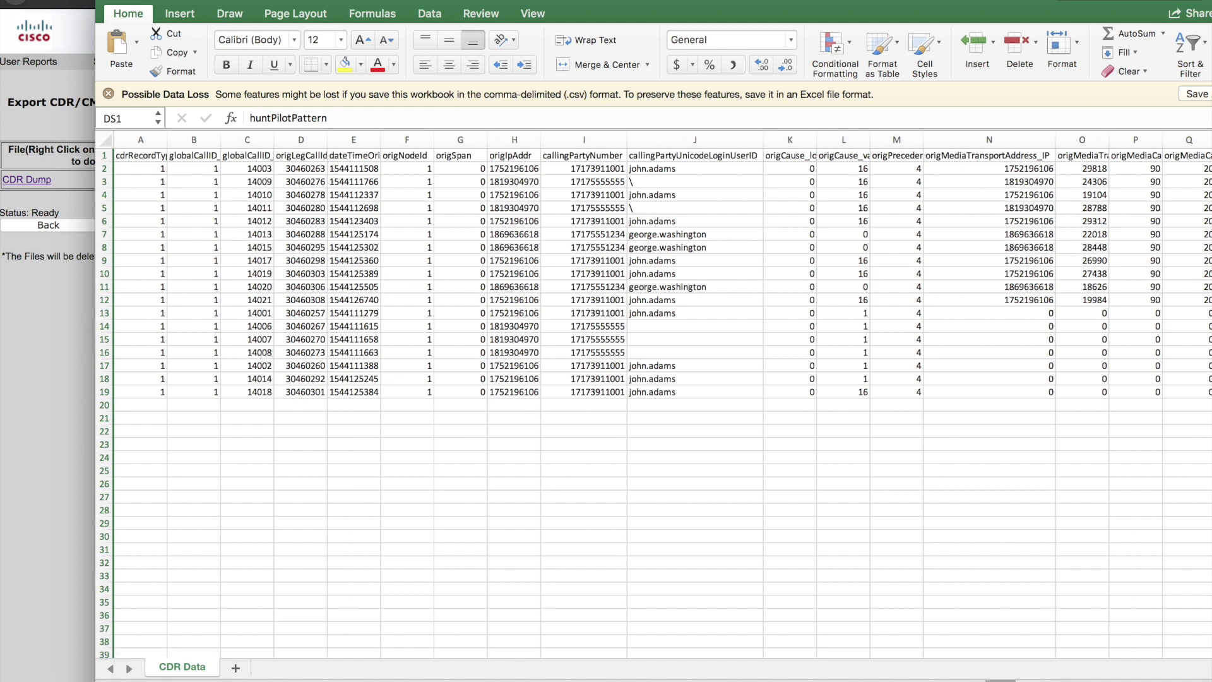
Close CDR Data.csv without saving, then browse the Device Reports menu's Route Patterns/Hunt Pilots and Conference Bridge submenus.
{"action": "left_click", "coordinate": [114, 2]}
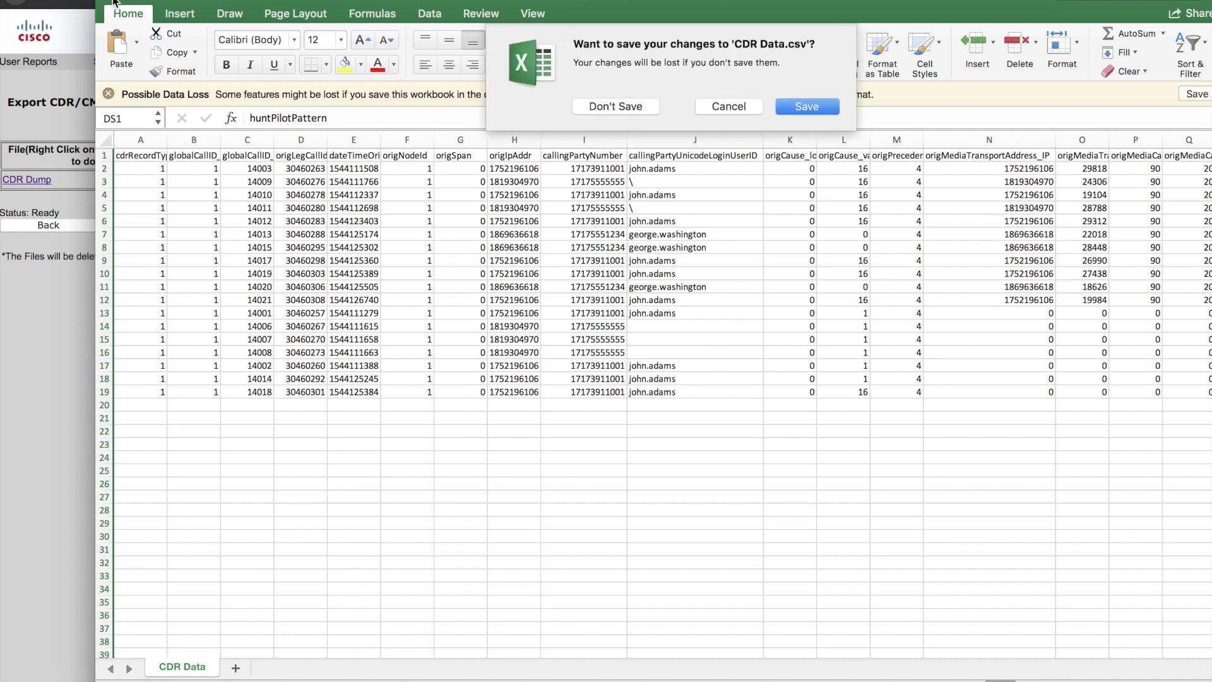
{"action": "left_click", "coordinate": [623, 107]}
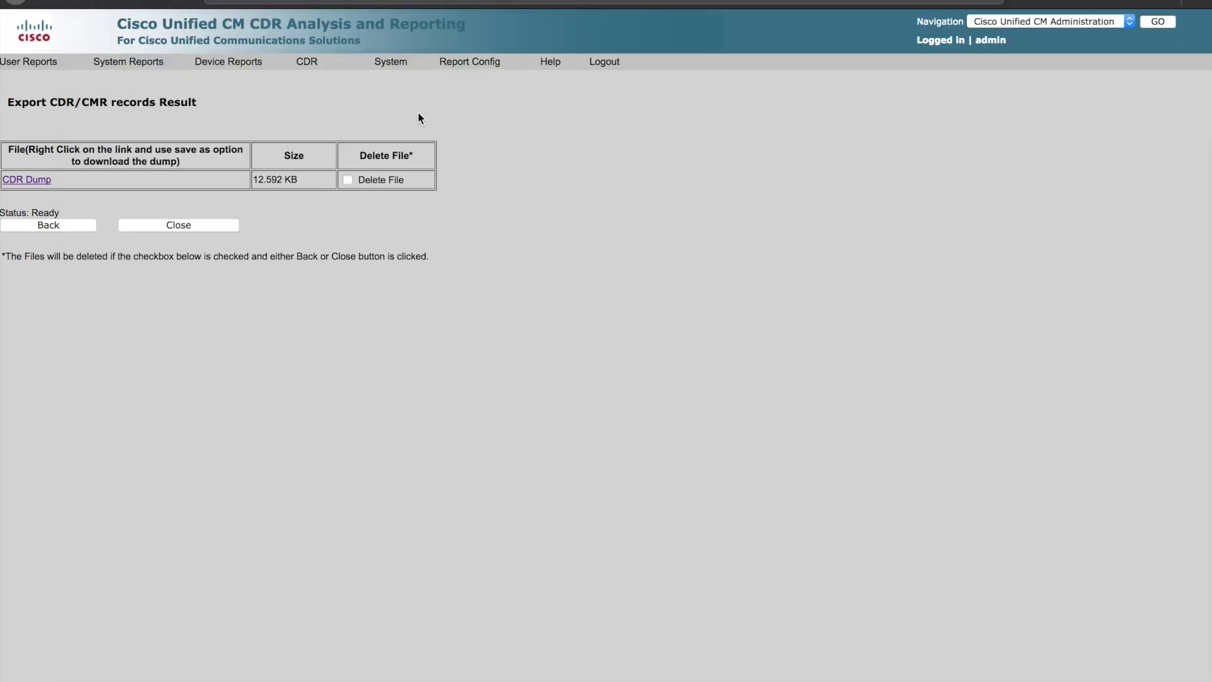
{"action": "left_click", "coordinate": [234, 63]}
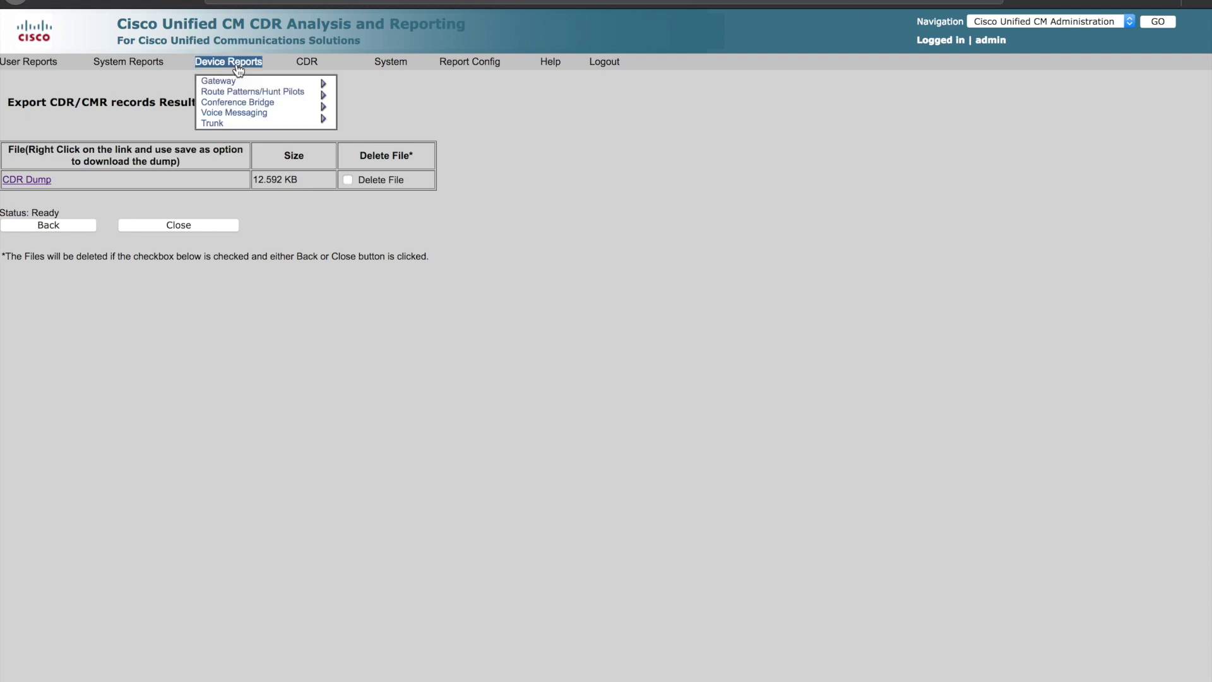
{"action": "mouse_move", "coordinate": [236, 84]}
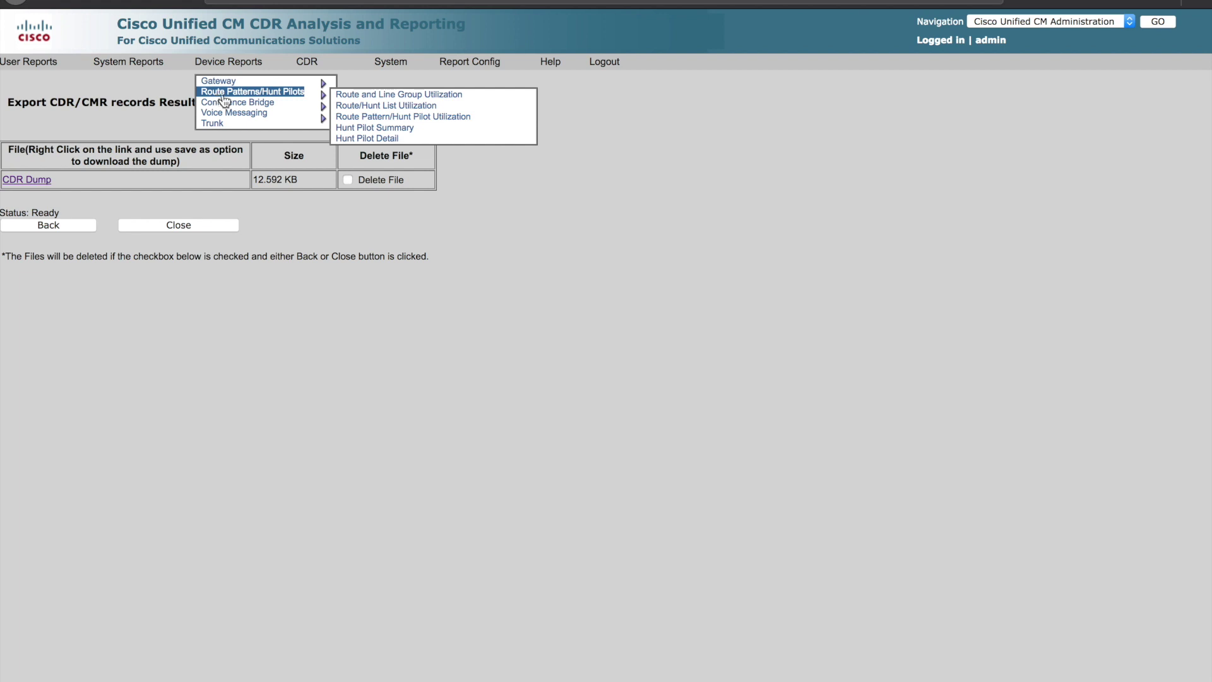
{"action": "mouse_move", "coordinate": [256, 107]}
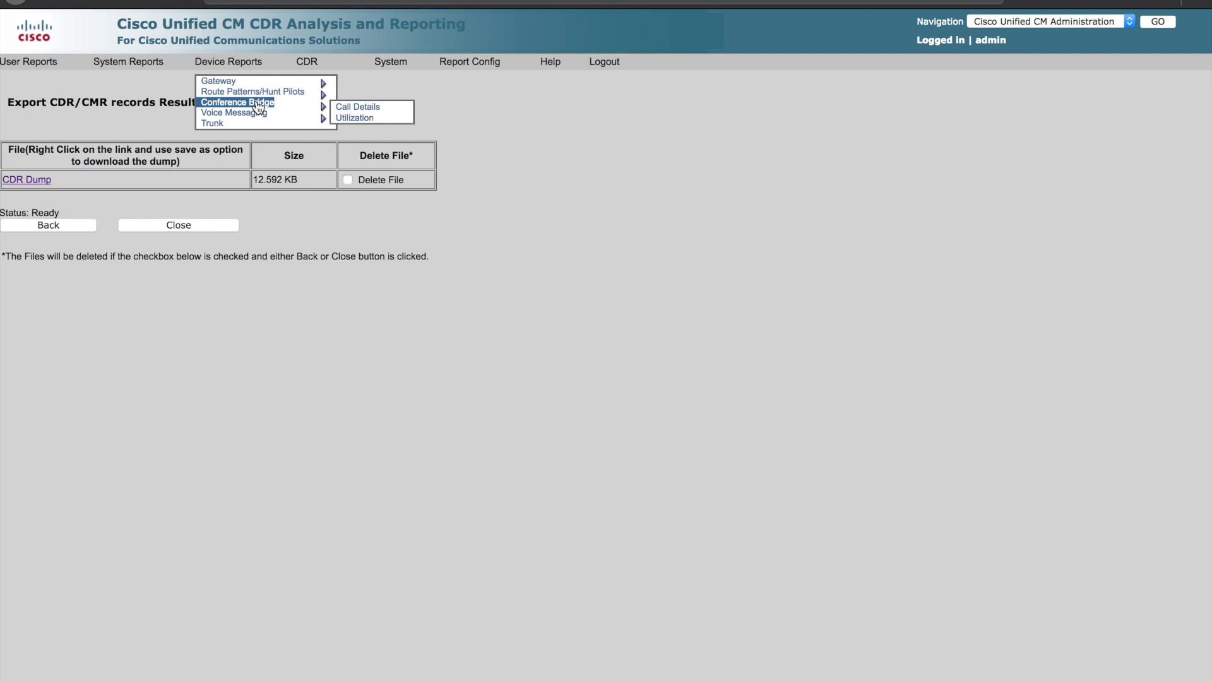